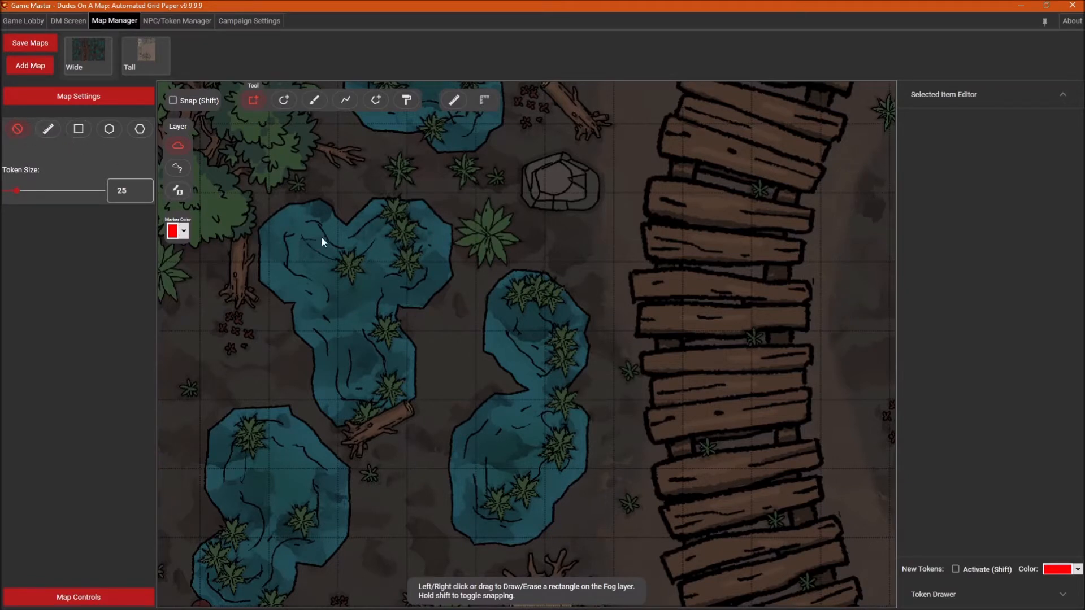
Set the map's grid type to square and compare its gridlines with the grid printed on the map.
click(45, 130)
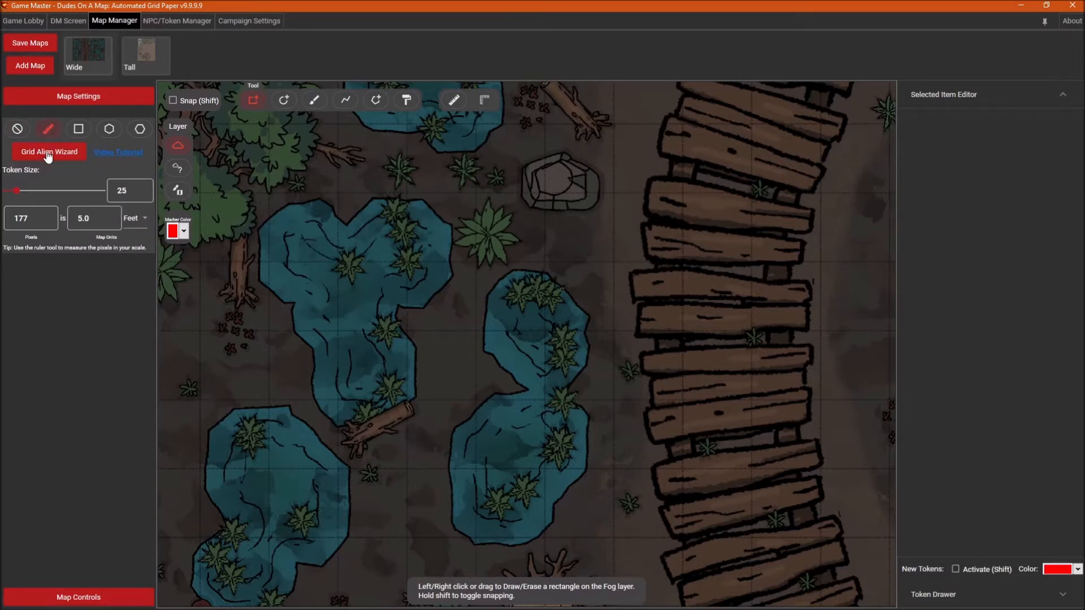
click(78, 131)
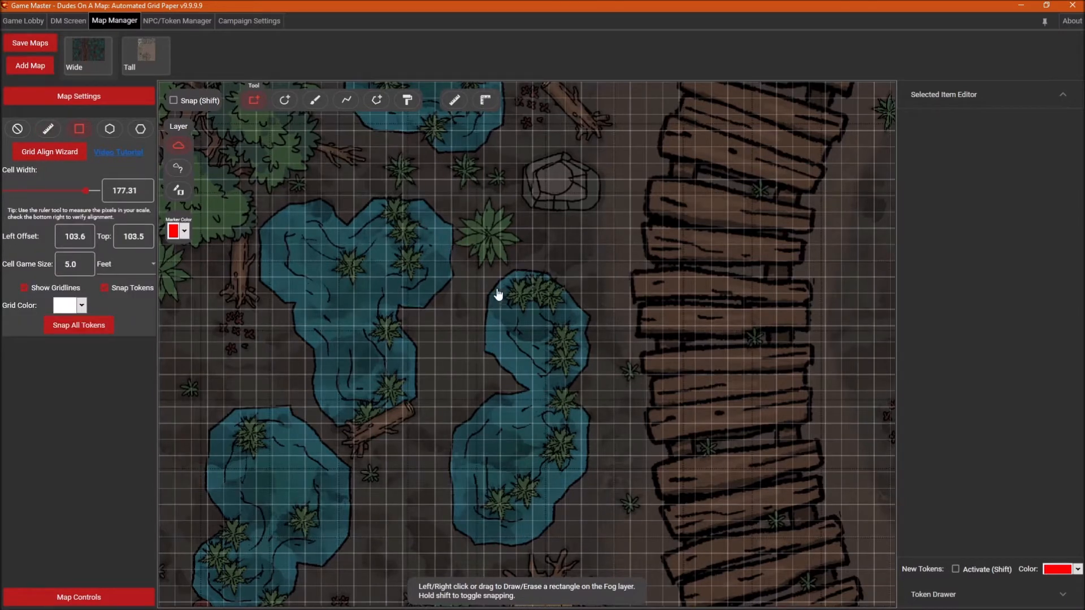
scroll(226, 150, up, 3)
scroll(226, 150, up, 2)
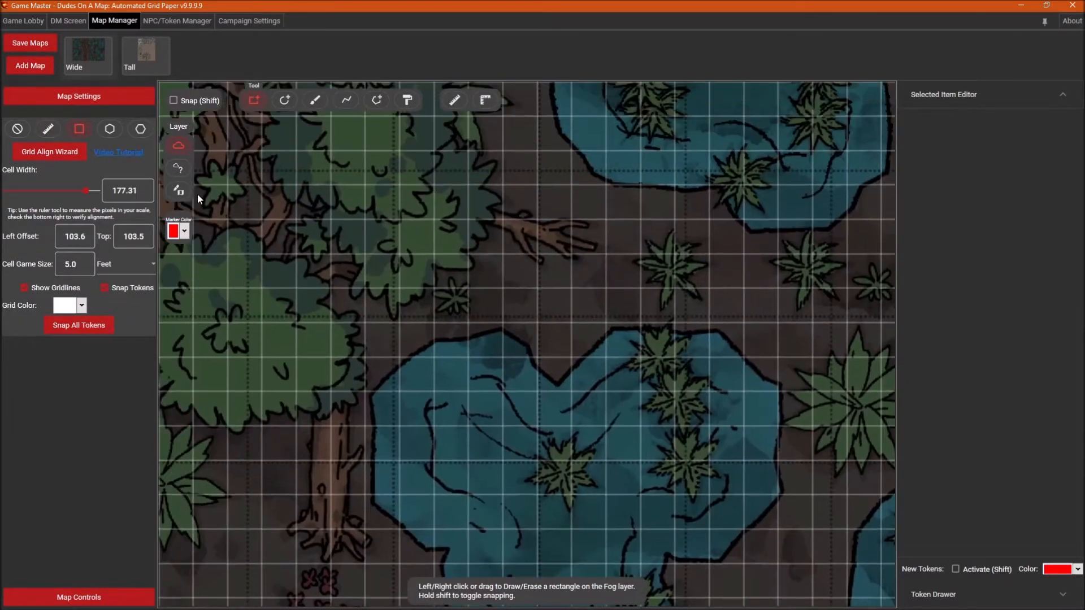
scroll(254, 193, up, 2)
drag(517, 262, 551, 294)
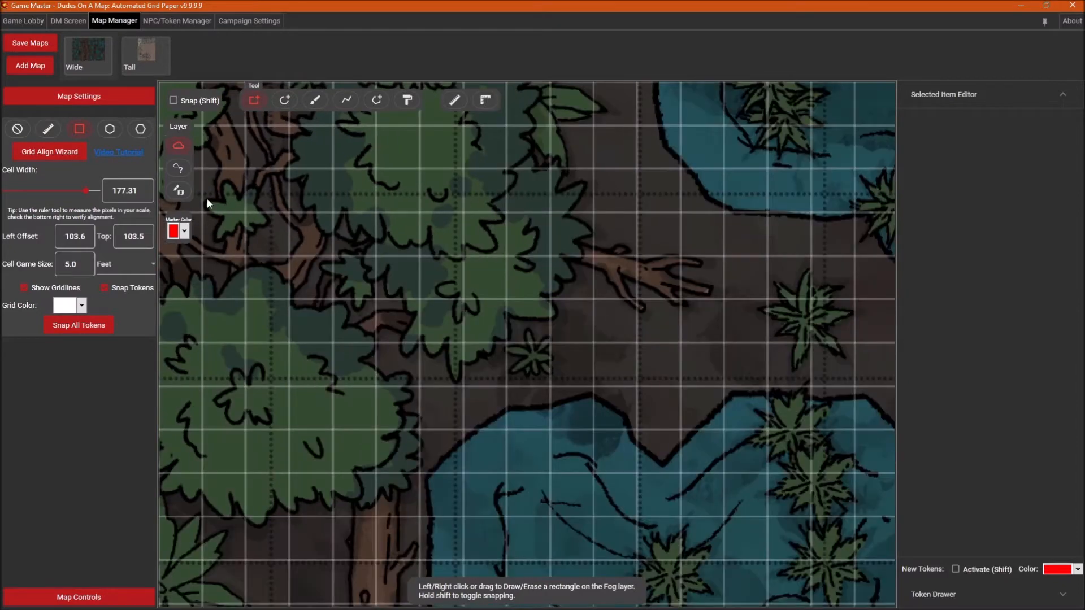
Start the Grid Align Wizard and mark the top-left corner of a printed grid cell near the map's left side.
click(42, 153)
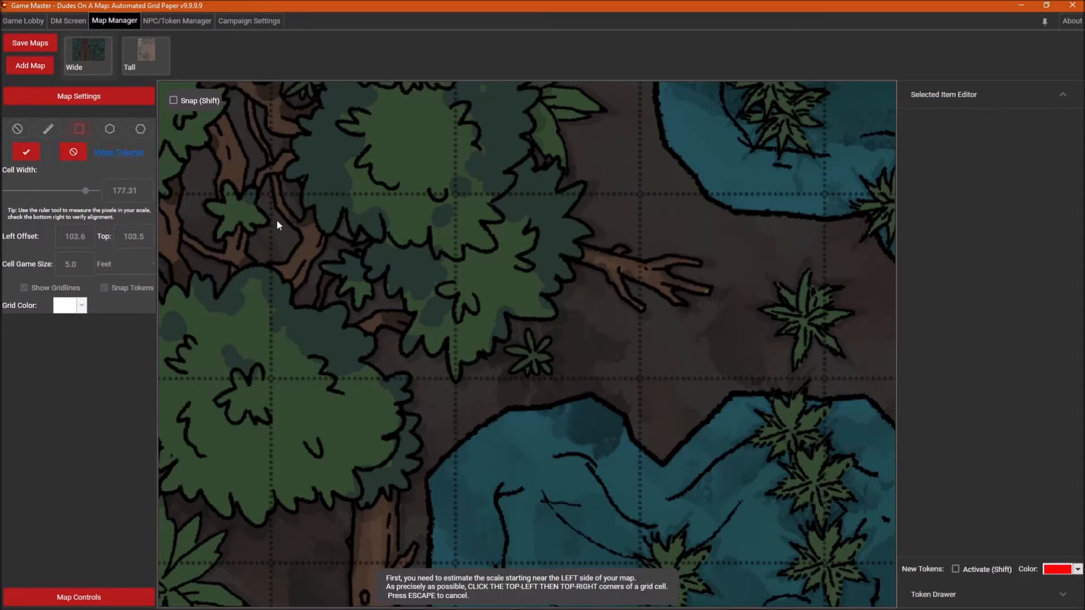
scroll(201, 214, up, 3)
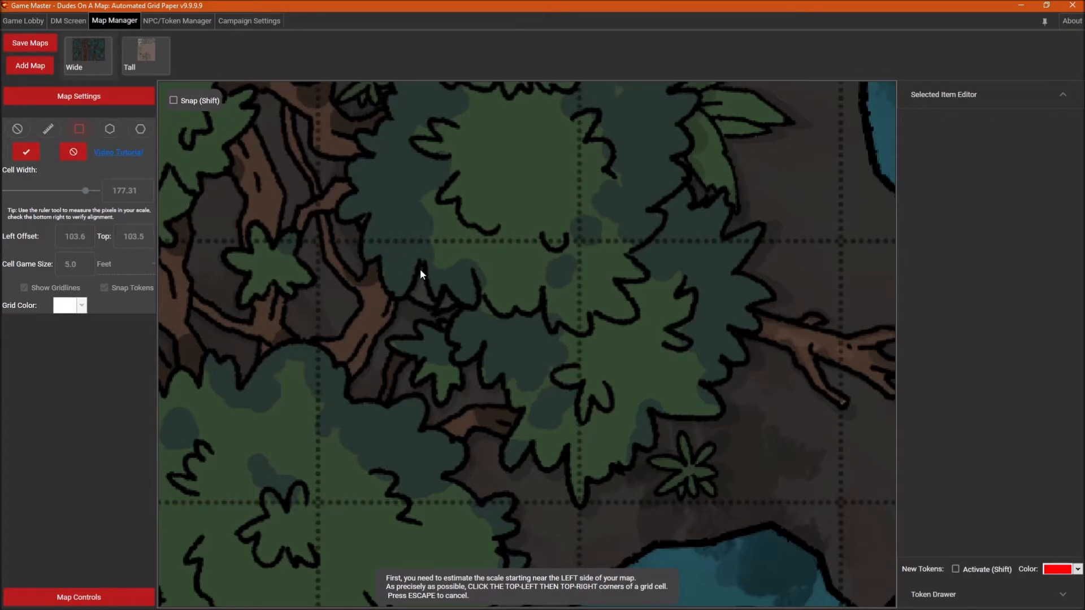
scroll(319, 242, up, 4)
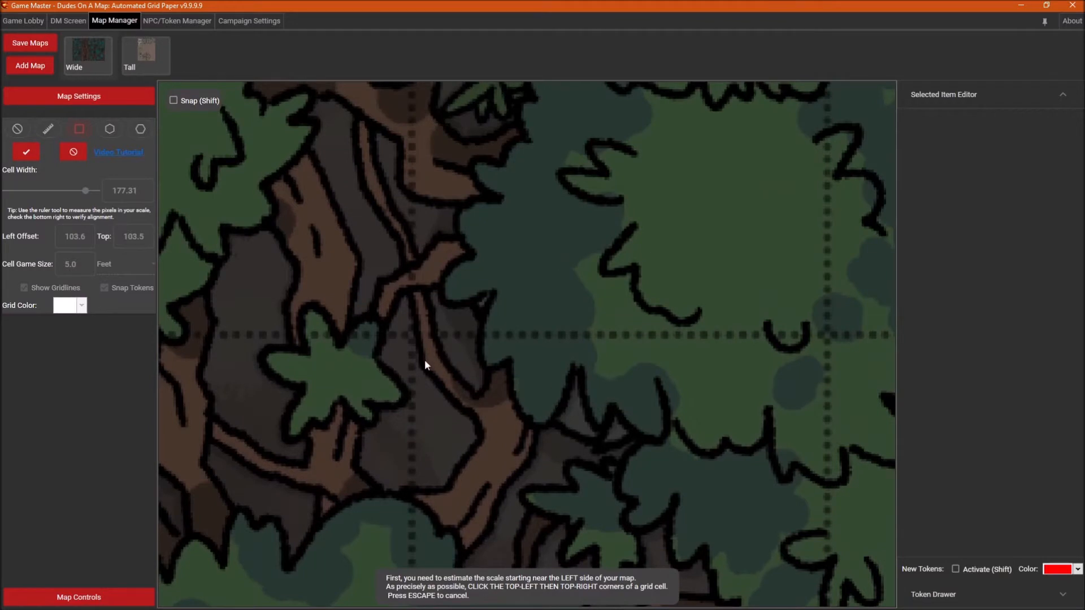
scroll(383, 343, up, 1)
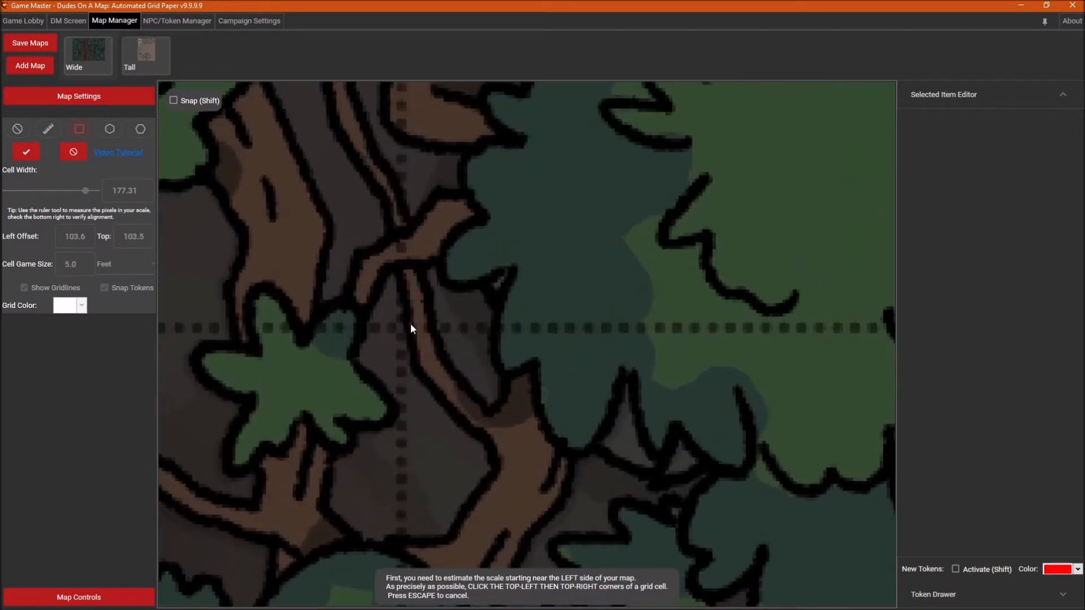
scroll(411, 326, up, 2)
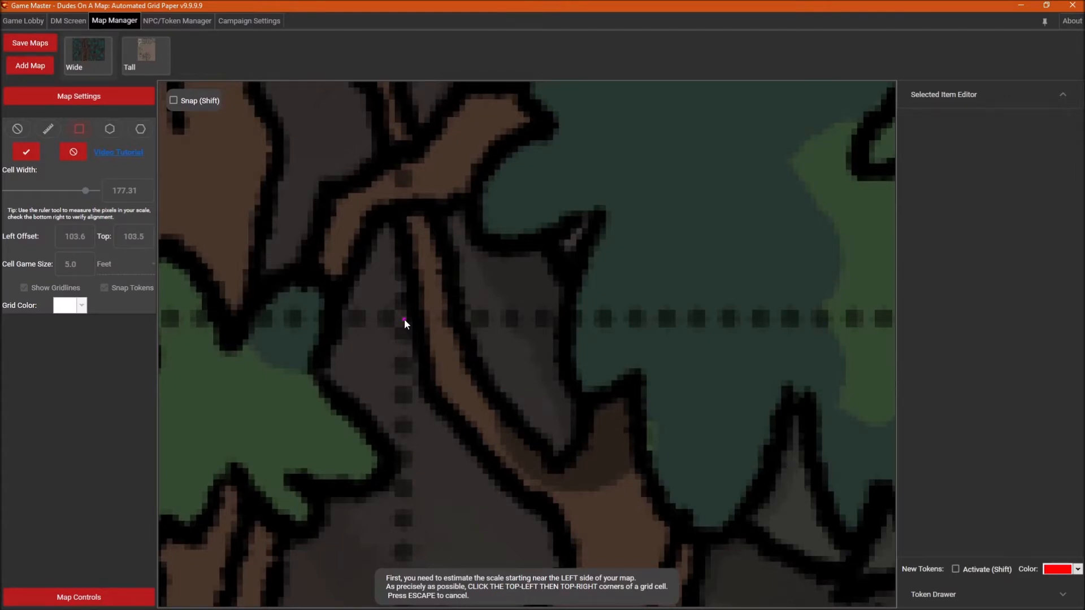
Set the scale's end point on the cell's top gridline, slightly right of its actual top-right corner.
drag(758, 334, 430, 320)
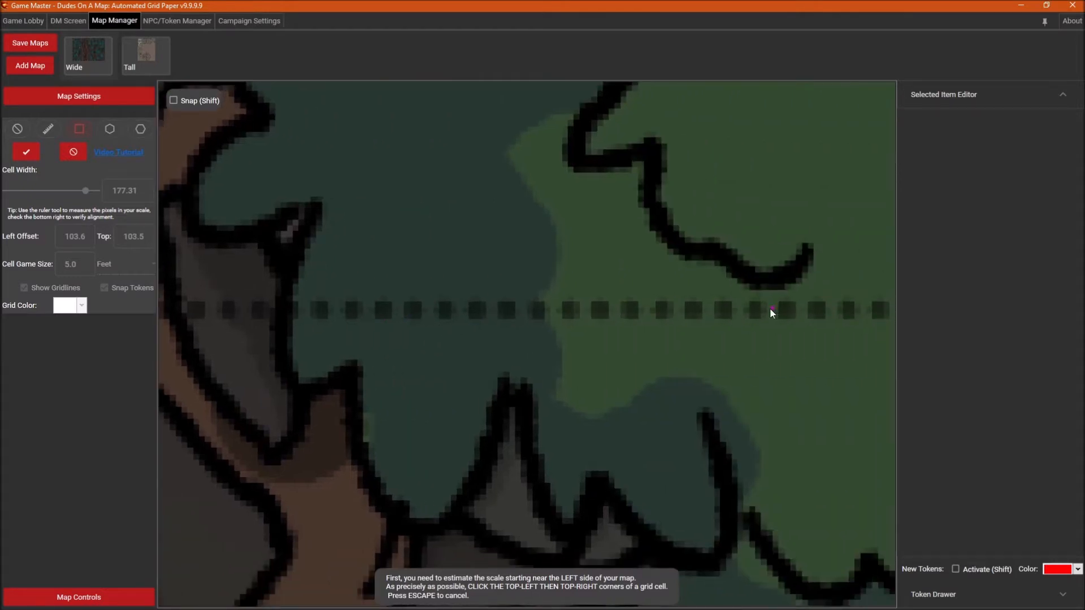
drag(770, 313, 562, 318)
drag(656, 323, 405, 333)
drag(775, 321, 578, 341)
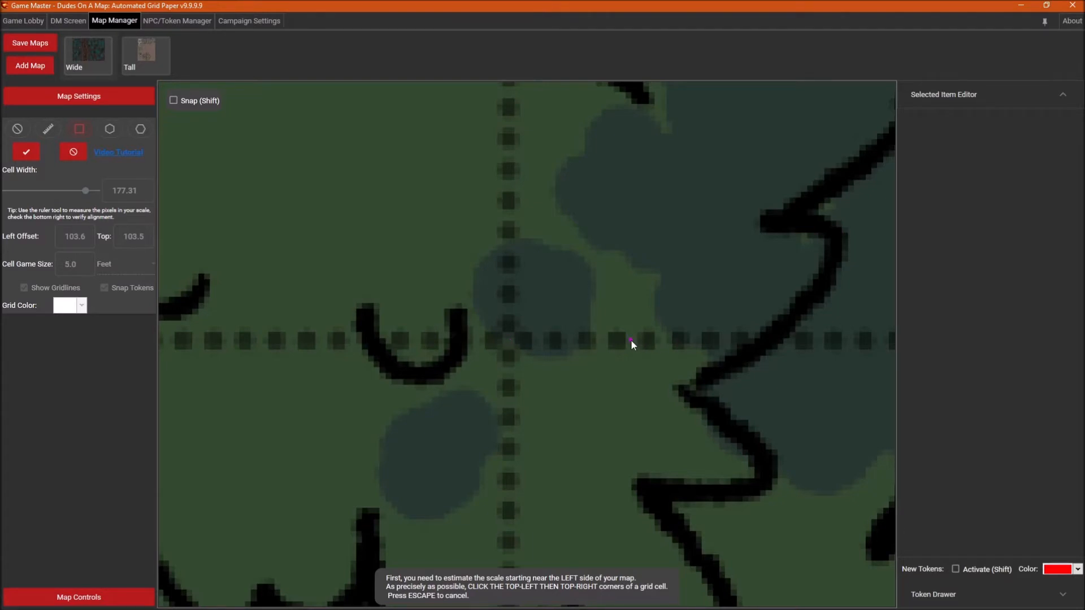
click(616, 340)
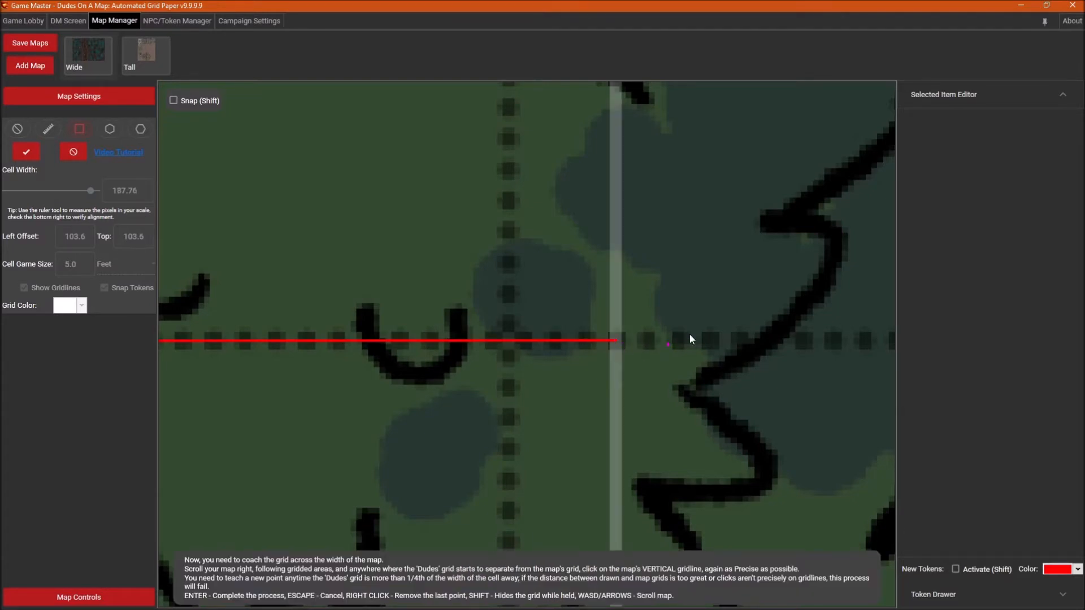
Follow the cells rightward from the marked line and compare the drawn vertical gridlines with the map's printed ones.
scroll(705, 334, down, 1)
scroll(705, 332, down, 5)
drag(770, 302, 633, 316)
drag(730, 292, 547, 287)
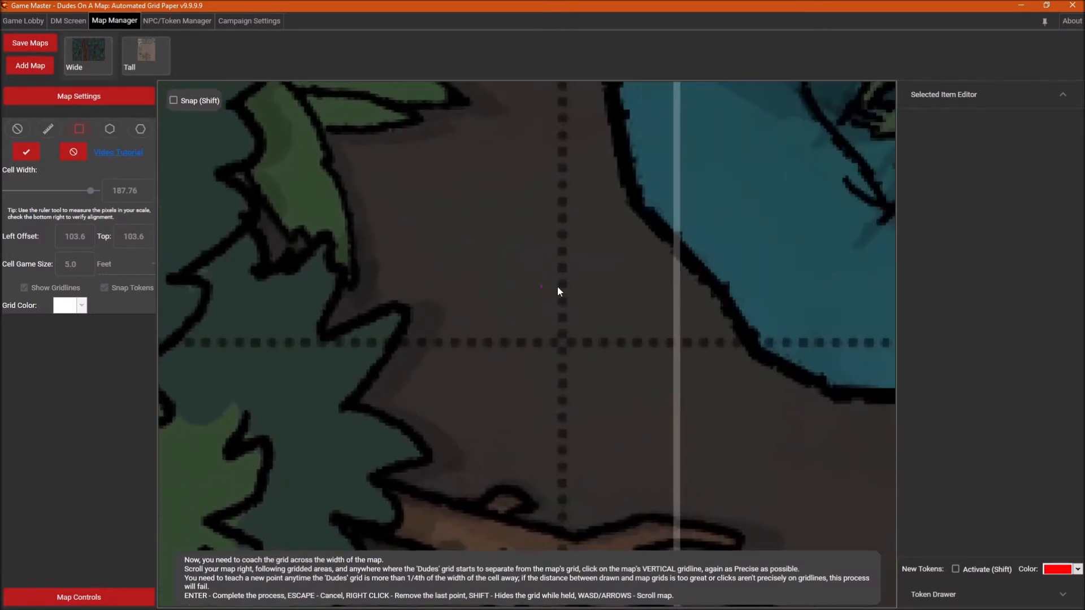
drag(330, 314, 466, 305)
scroll(465, 306, down, 5)
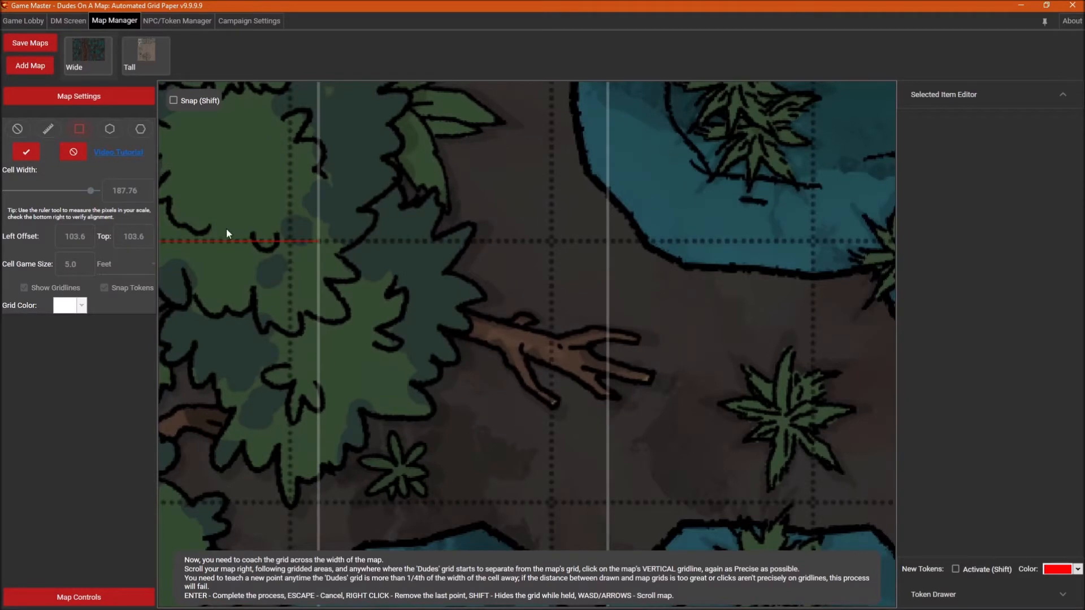
key(a)
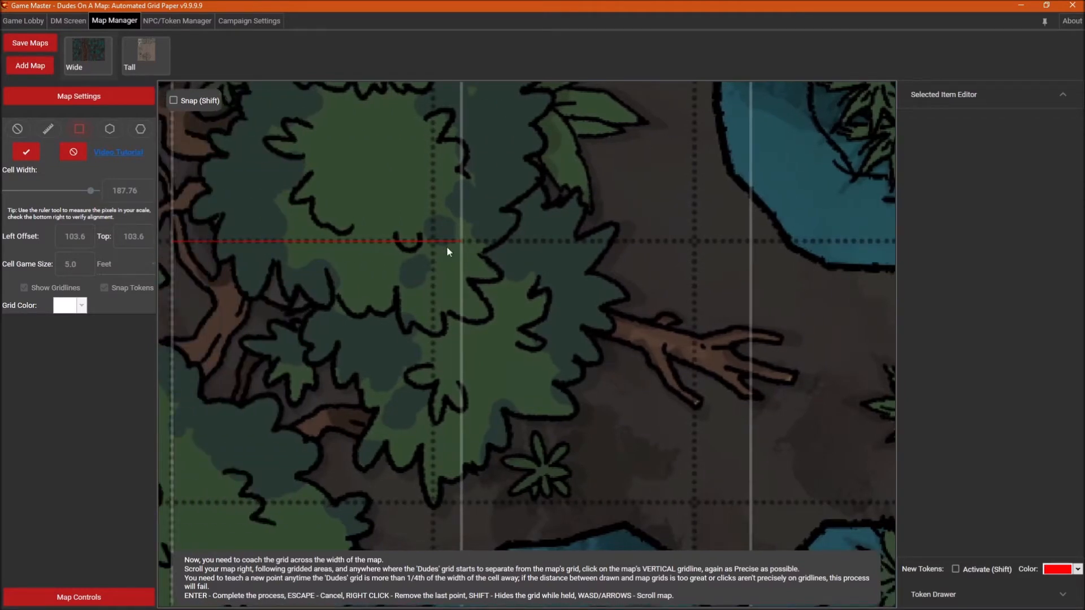
key(a)
key(d)
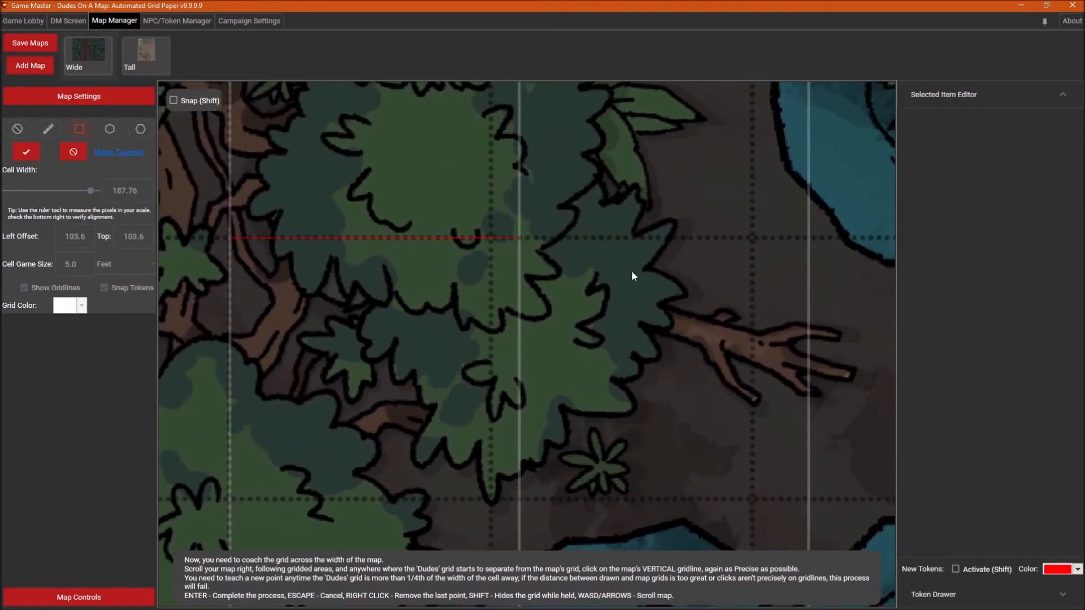
key(d)
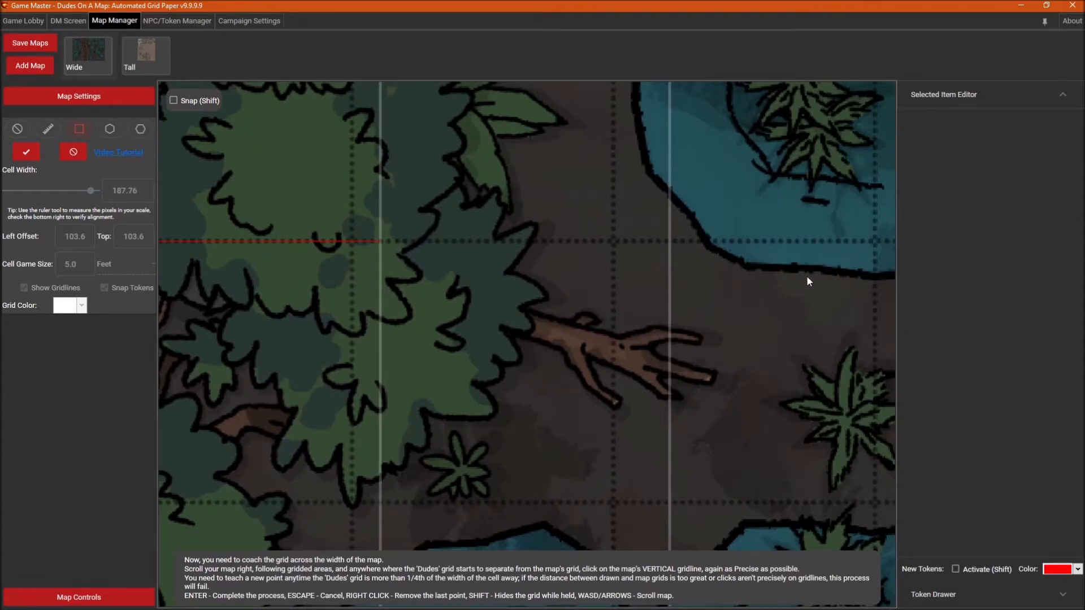
key(d)
key(d)
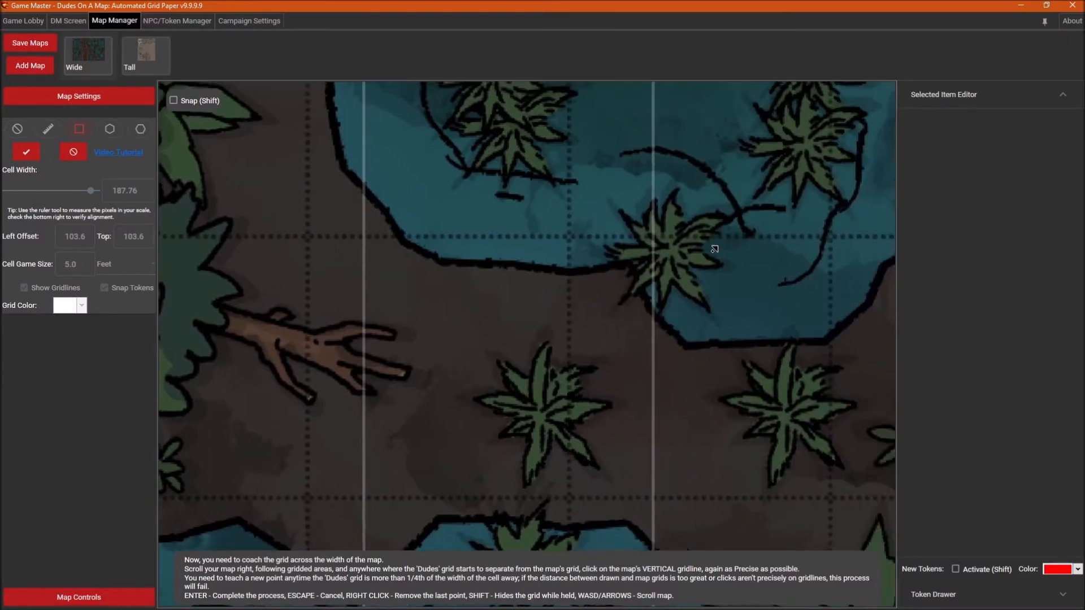
key(d)
key(d)
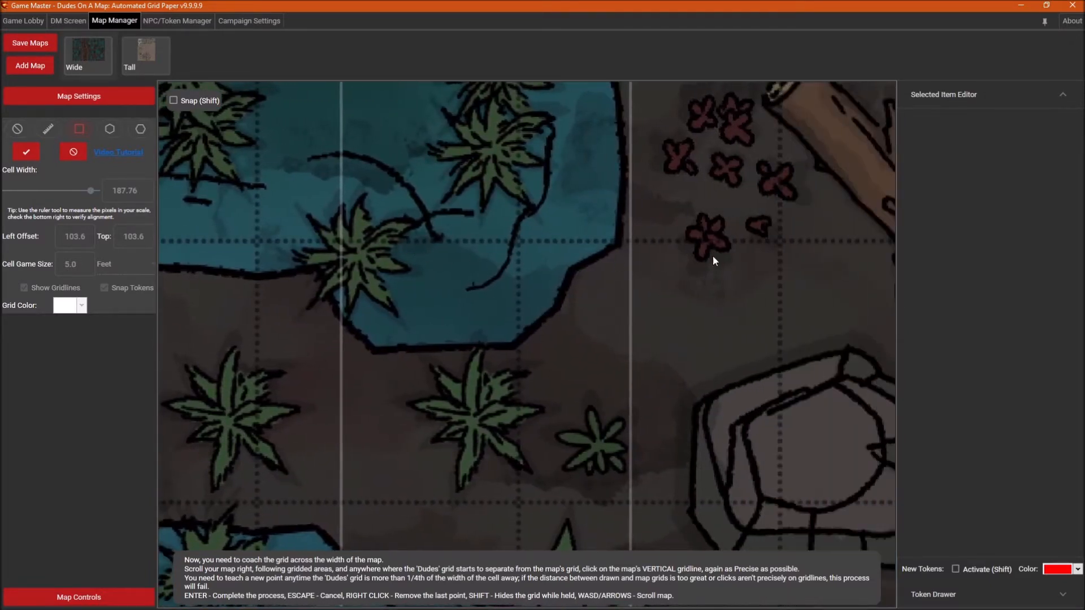
Examine the printed gridline intersections in and beside the upper pond against the nearest drawn gridlines.
scroll(713, 256, down, 2)
scroll(568, 187, up, 2)
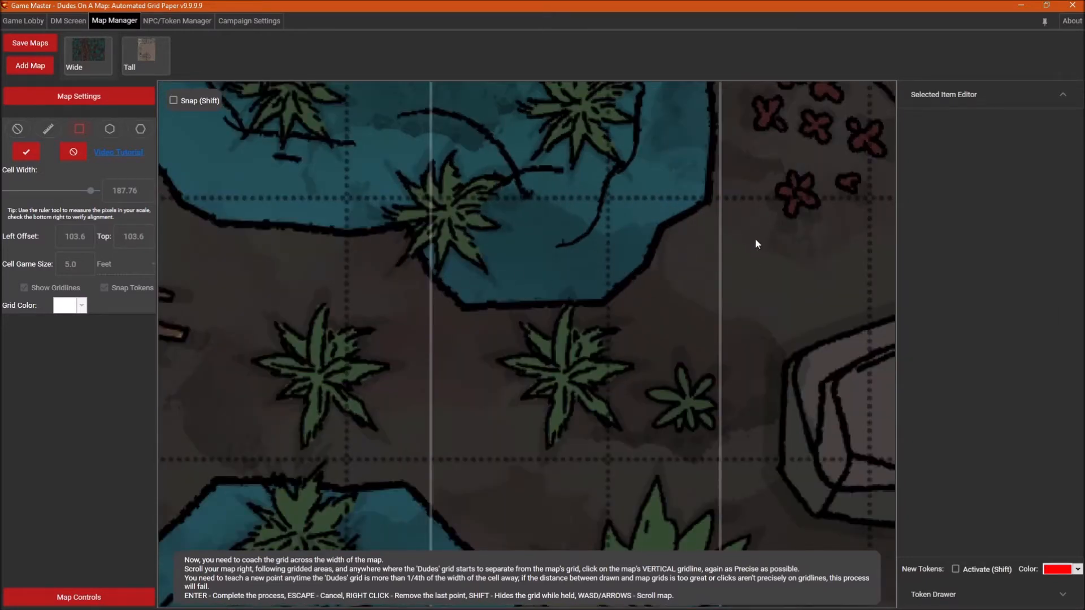
drag(847, 238, 762, 224)
drag(366, 249, 567, 256)
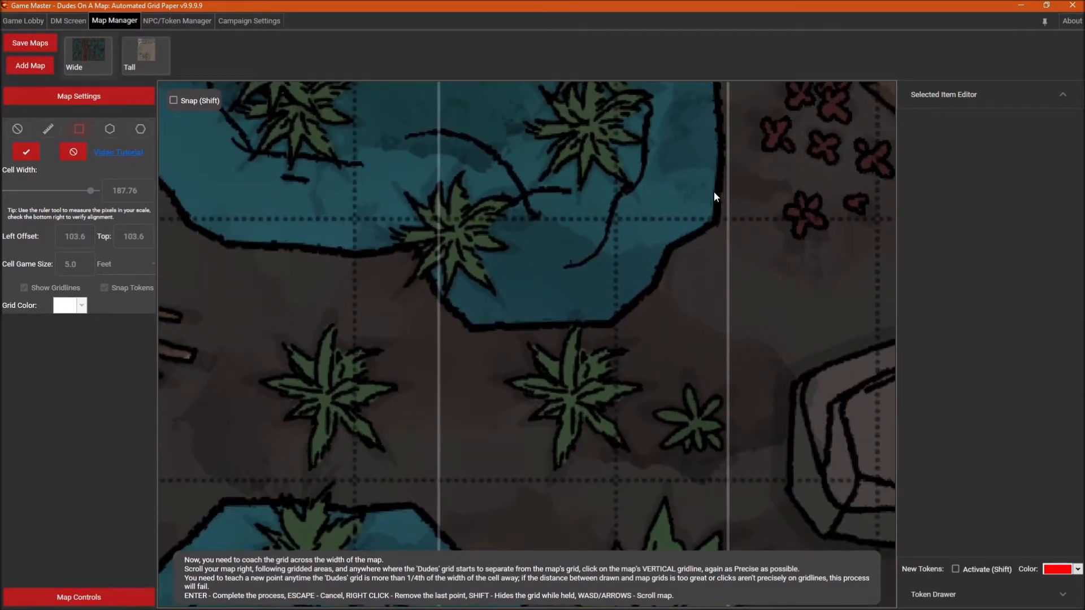
scroll(721, 220, up, 1)
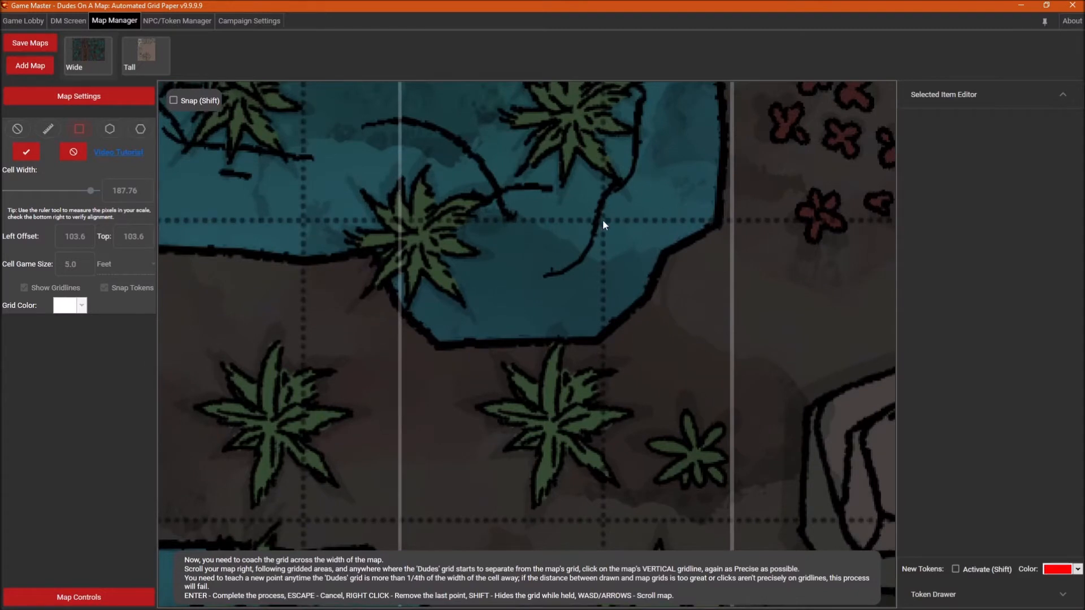
scroll(602, 219, up, 10)
scroll(593, 229, down, 5)
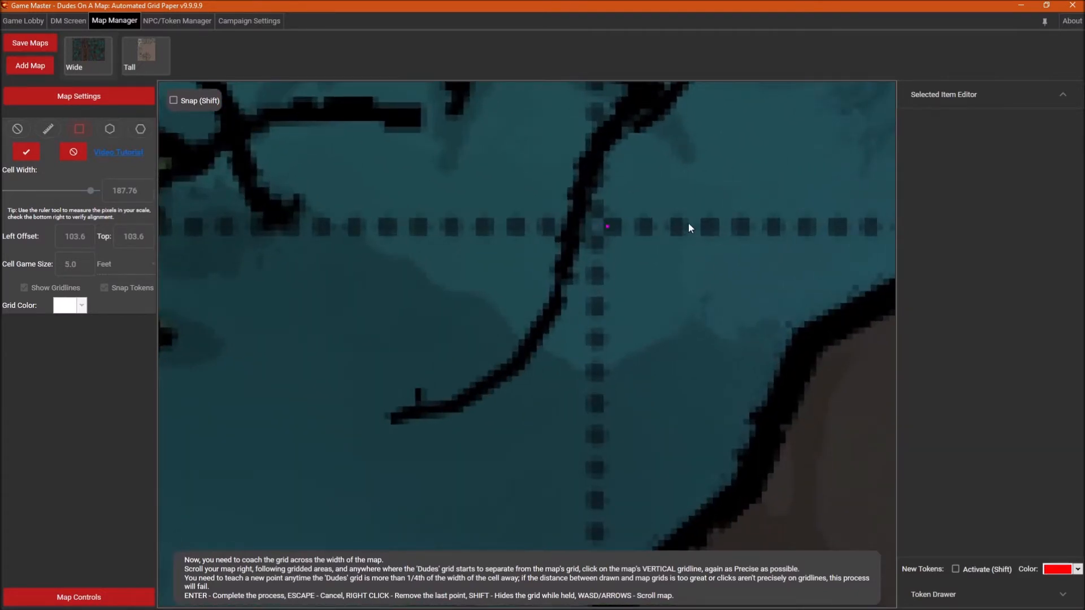
drag(885, 216, 530, 249)
scroll(543, 248, down, 1)
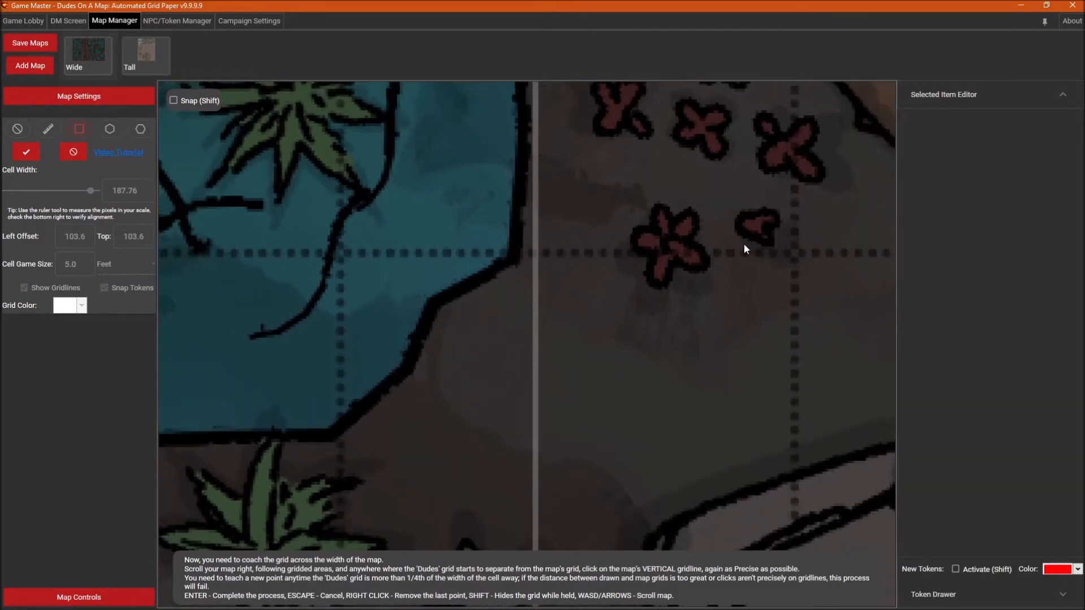
scroll(338, 258, up, 1)
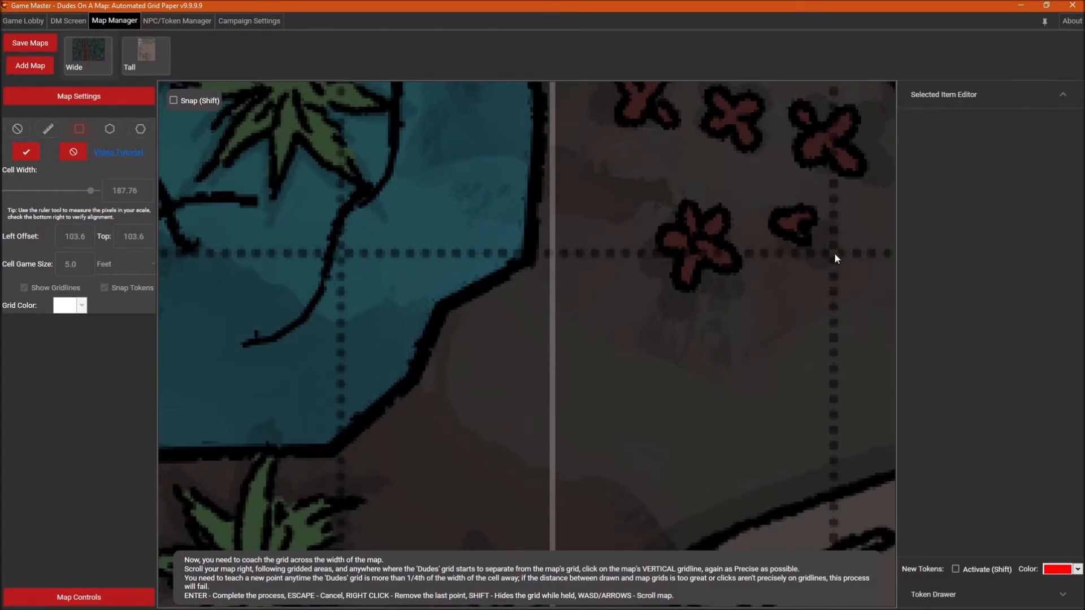
Try teaching a grid point on a printed vertical gridline among the trees, much farther across the map.
scroll(834, 252, down, 15)
scroll(503, 149, up, 8)
drag(421, 173, 727, 368)
scroll(445, 186, up, 7)
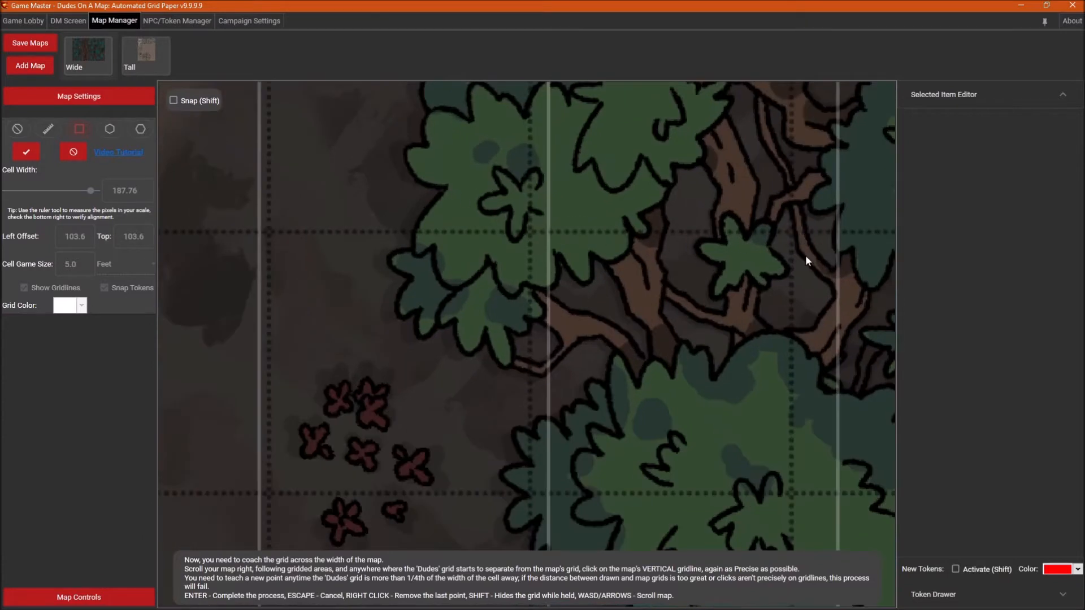
drag(744, 234, 629, 248)
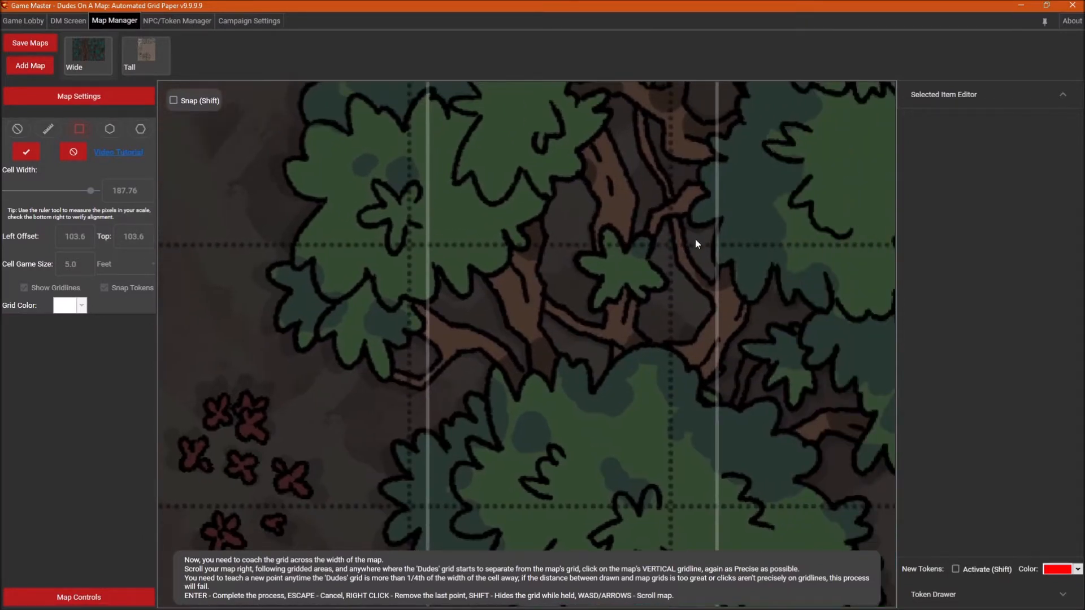
drag(714, 245, 666, 245)
scroll(666, 247, up, 3)
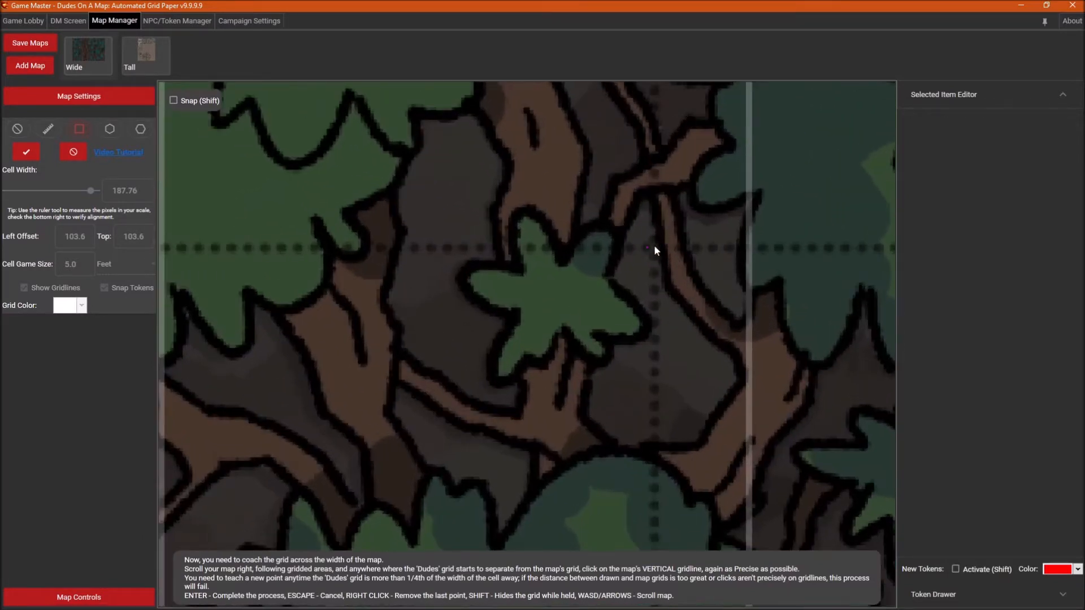
click(664, 246)
Check the drawn grid's alignment across the map, and remove the last taught point.
scroll(737, 243, down, 5)
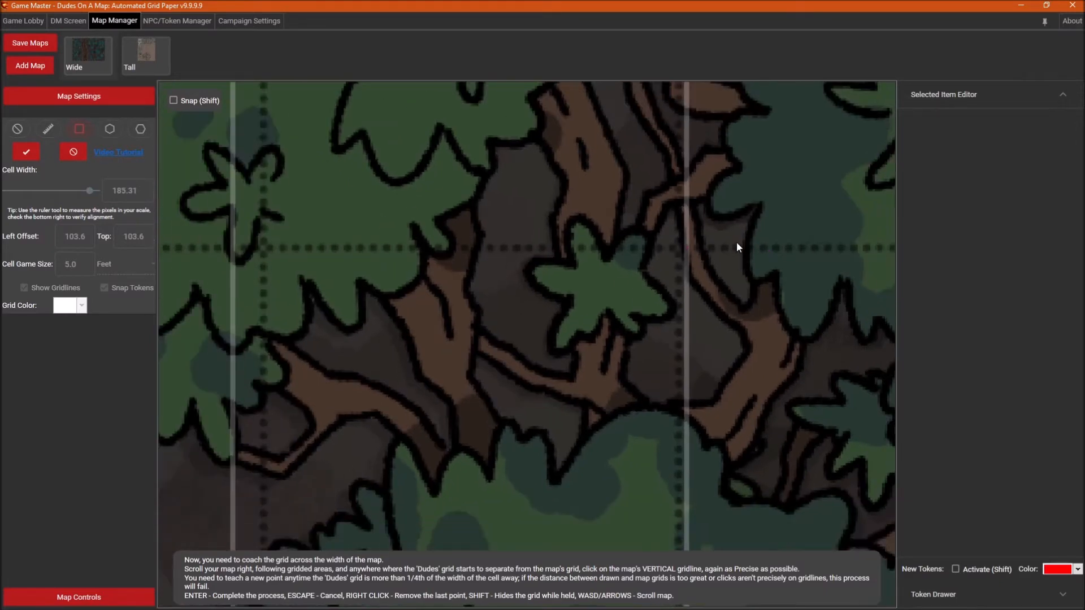
scroll(394, 234, down, 4)
drag(261, 237, 681, 264)
drag(318, 269, 596, 269)
scroll(445, 263, down, 5)
scroll(221, 204, up, 5)
drag(324, 222, 655, 339)
drag(365, 252, 666, 354)
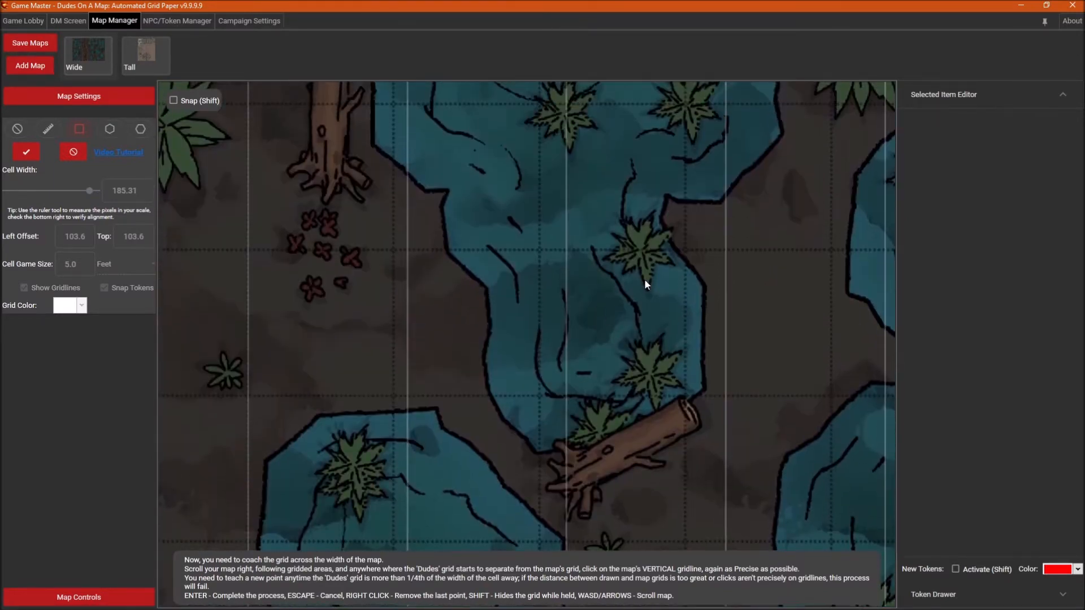
drag(823, 269, 690, 271)
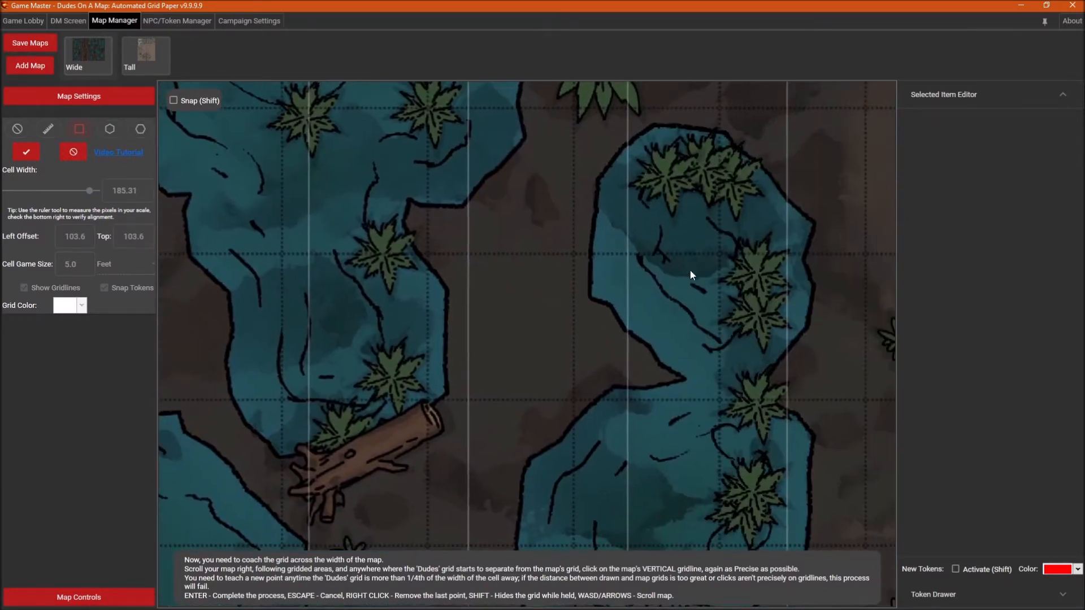
scroll(840, 259, down, 6)
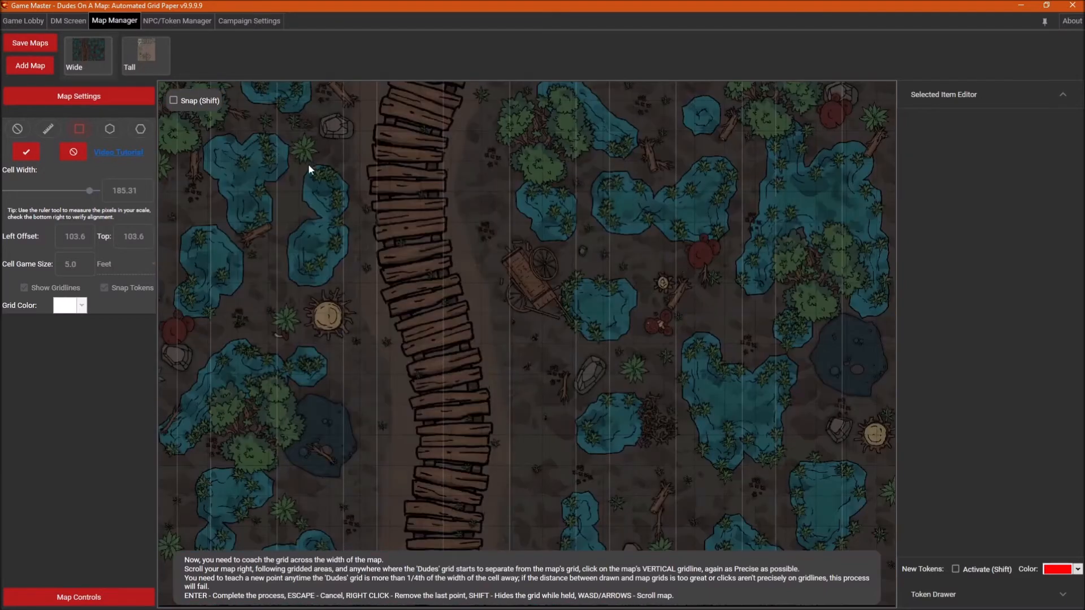
right_click(309, 166)
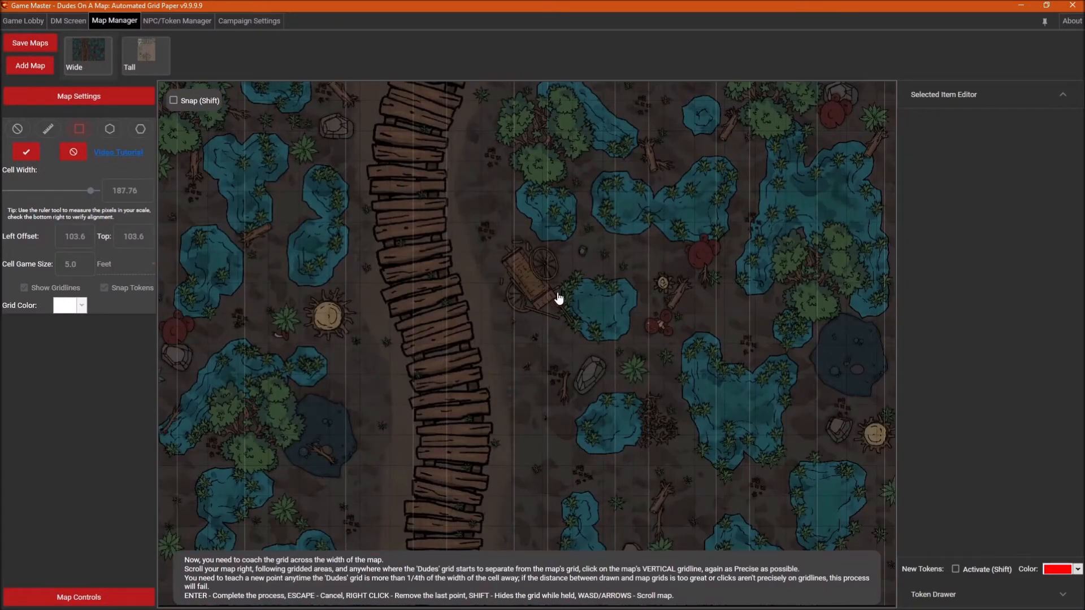
Teach a grid point on the printed vertical gridline crossing the upper pond, near where the drawn grid starts separating.
scroll(273, 152, up, 6)
drag(454, 257, 529, 416)
key(d)
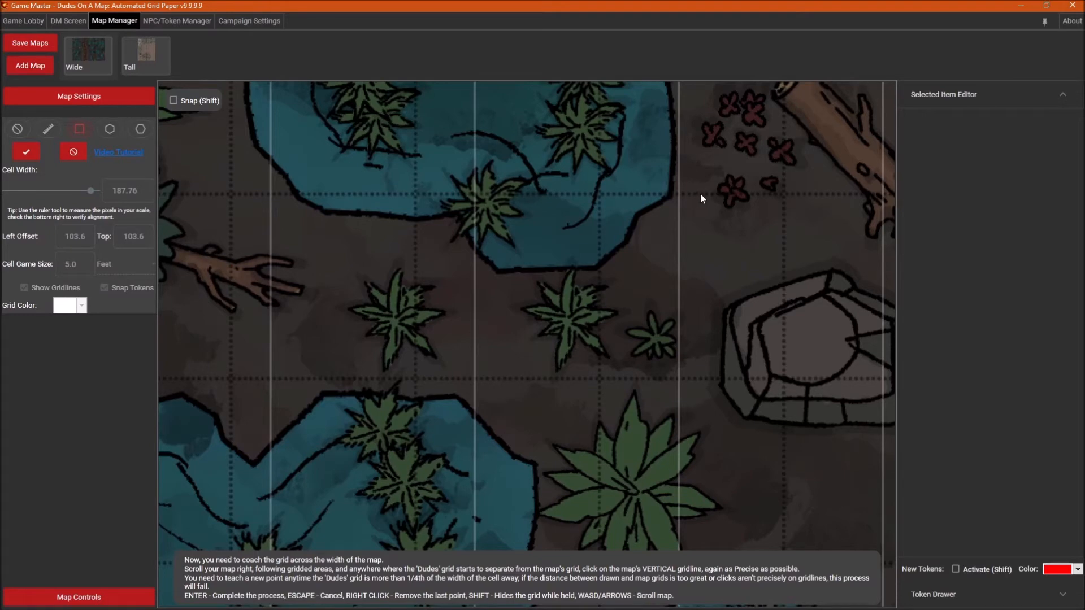
scroll(602, 195, up, 3)
click(602, 193)
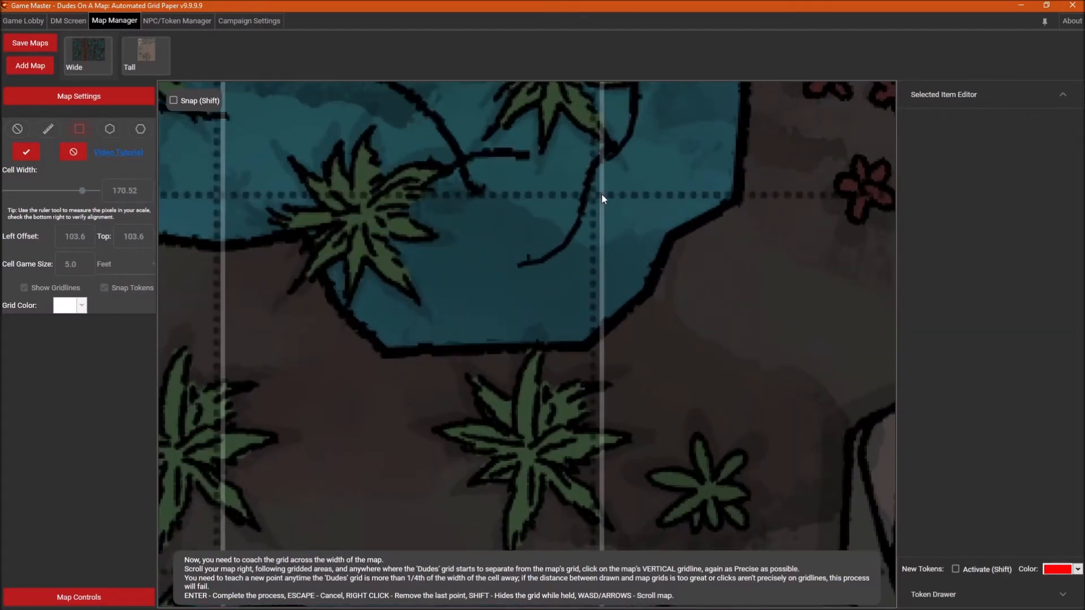
Teach a grid point on the printed vertical gridline by the round pond, far beyond the plank bridge, where the drawn grid has drifted.
scroll(776, 205, down, 3)
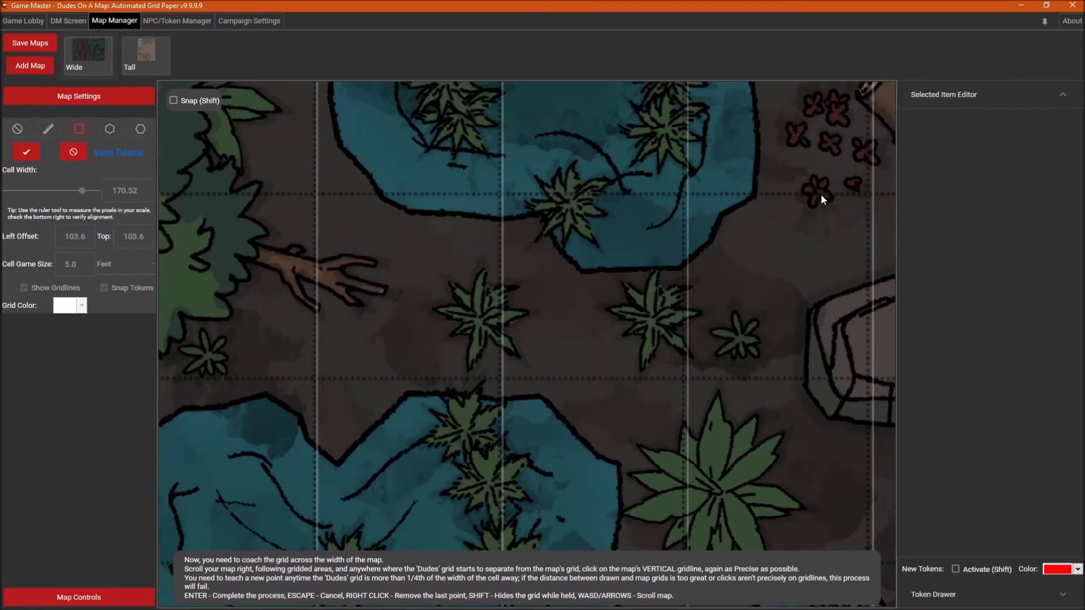
key(Right)
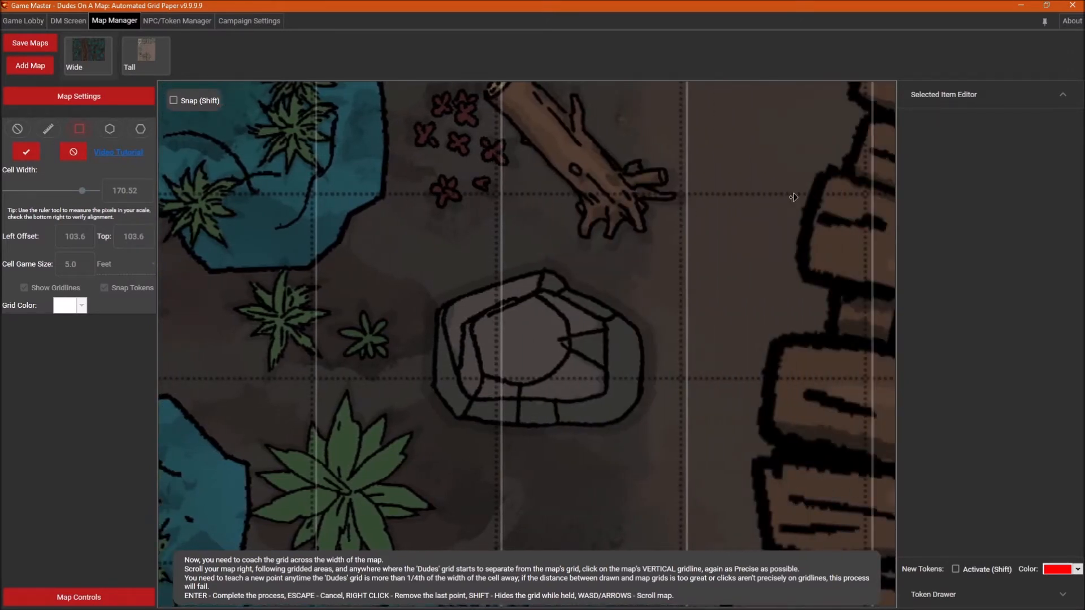
key(Right)
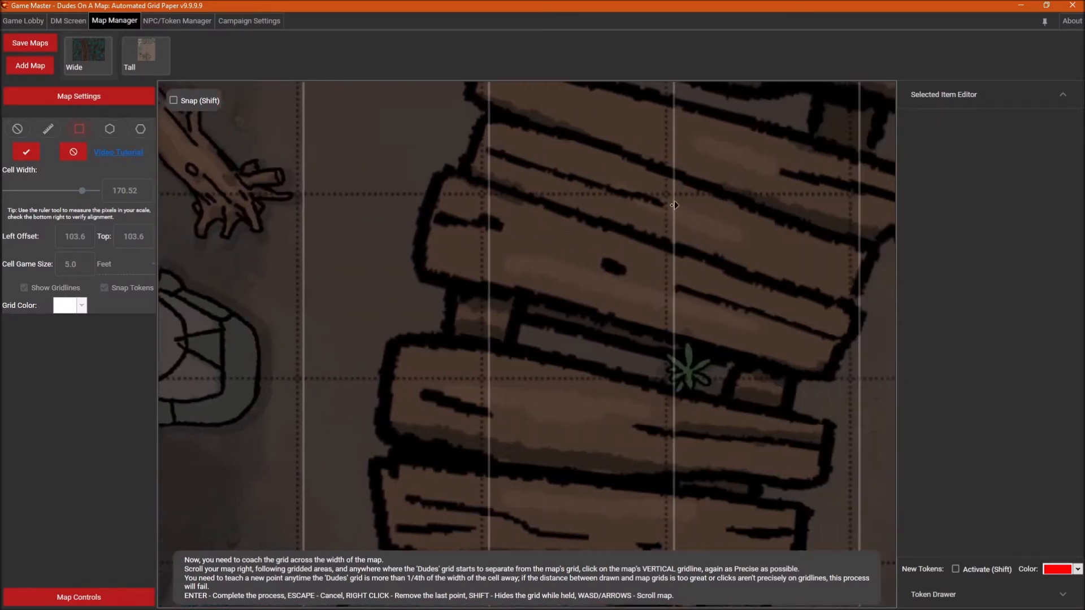
key(Right)
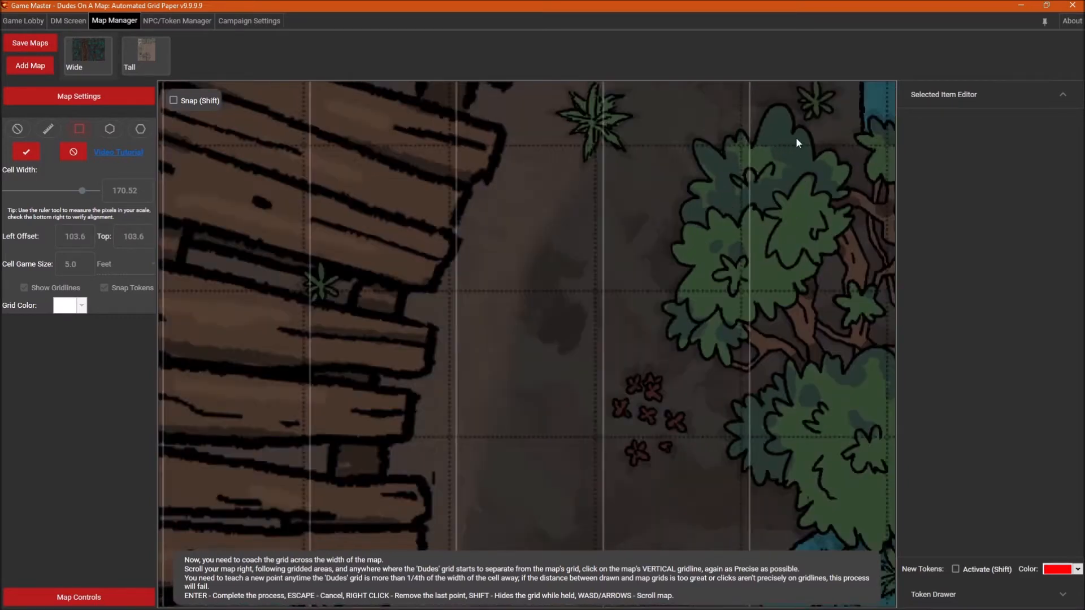
key(Right)
scroll(703, 165, up, 2)
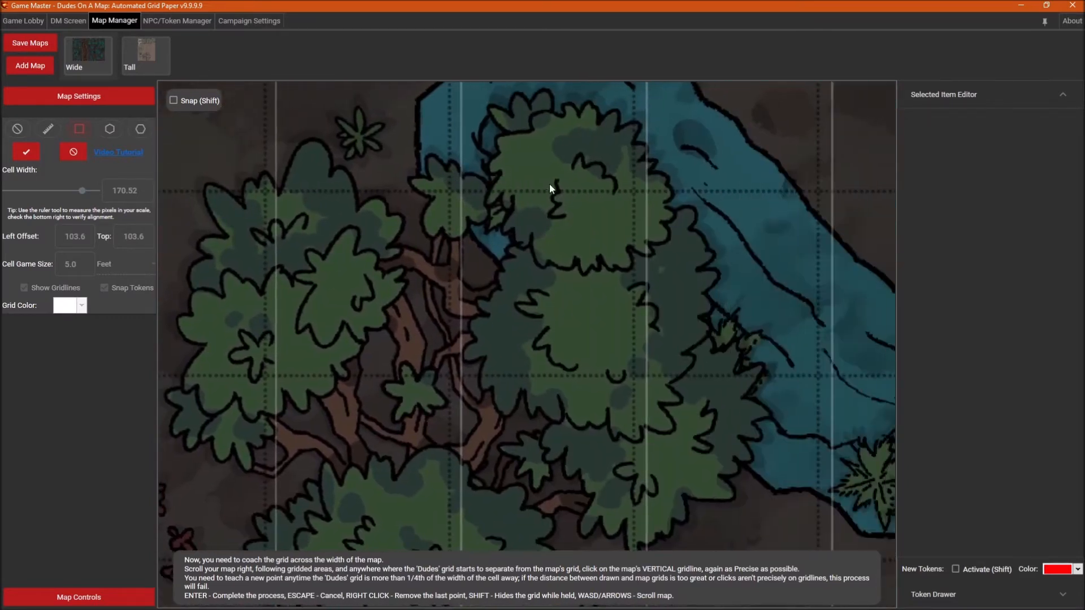
key(Right)
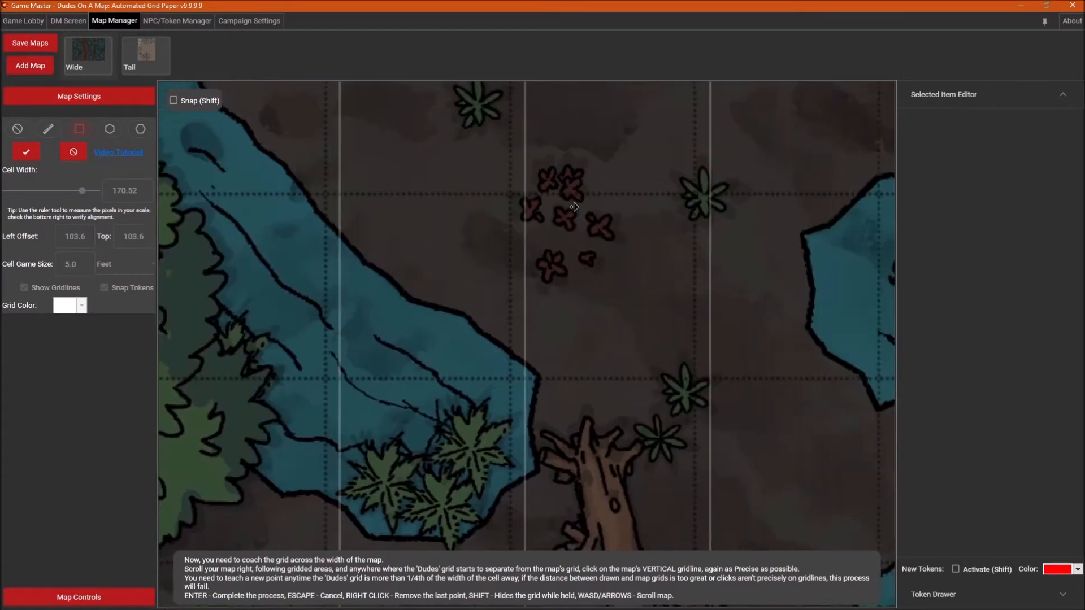
key(Right)
scroll(825, 195, up, 2)
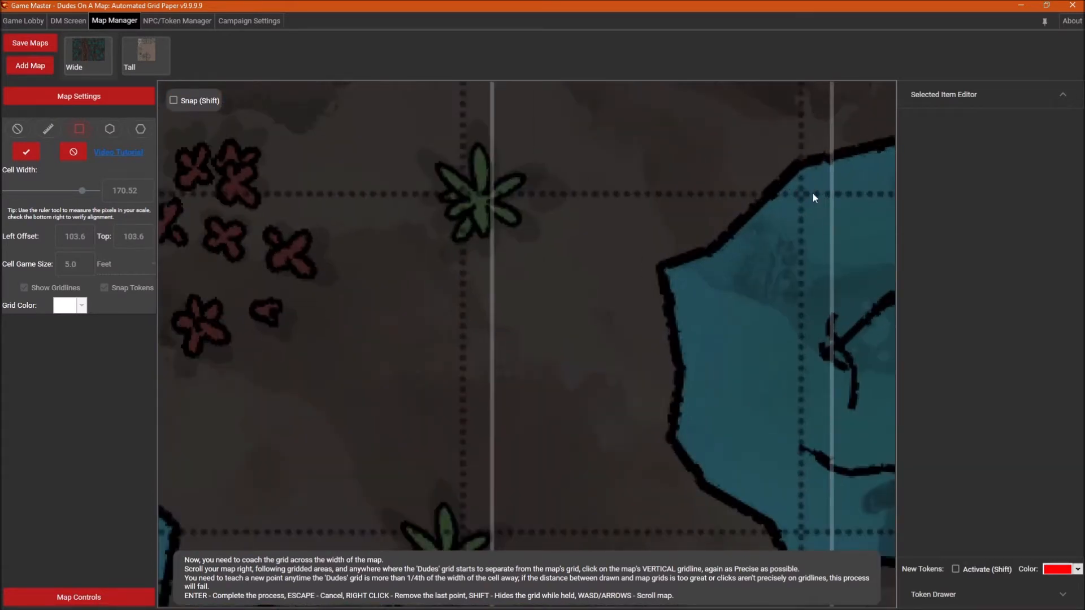
key(Right)
key(Right)
key(Right)
scroll(631, 212, up, 1)
click(631, 212)
scroll(579, 210, down, 2)
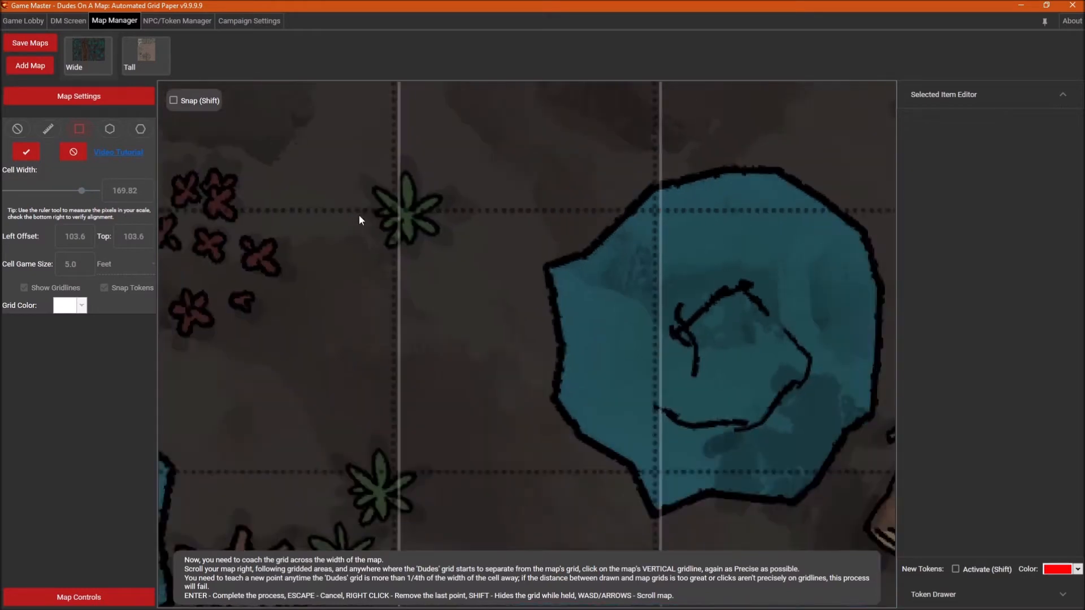
Teach another grid point at the printed gridline intersection above the large spiky plant beside the red mushrooms, farther across the map.
scroll(592, 212, down, 1)
key(Right)
key(Right)
key(Right)
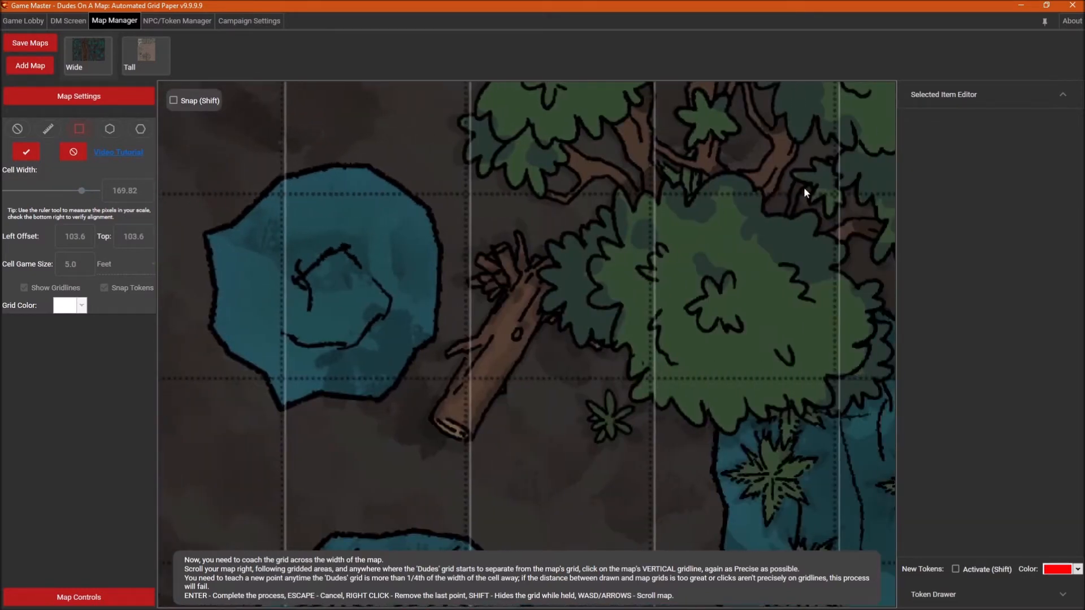
key(Right)
key(Right)
key(Right)
key(Right)
key(Right)
key(Left)
key(Right)
key(Right)
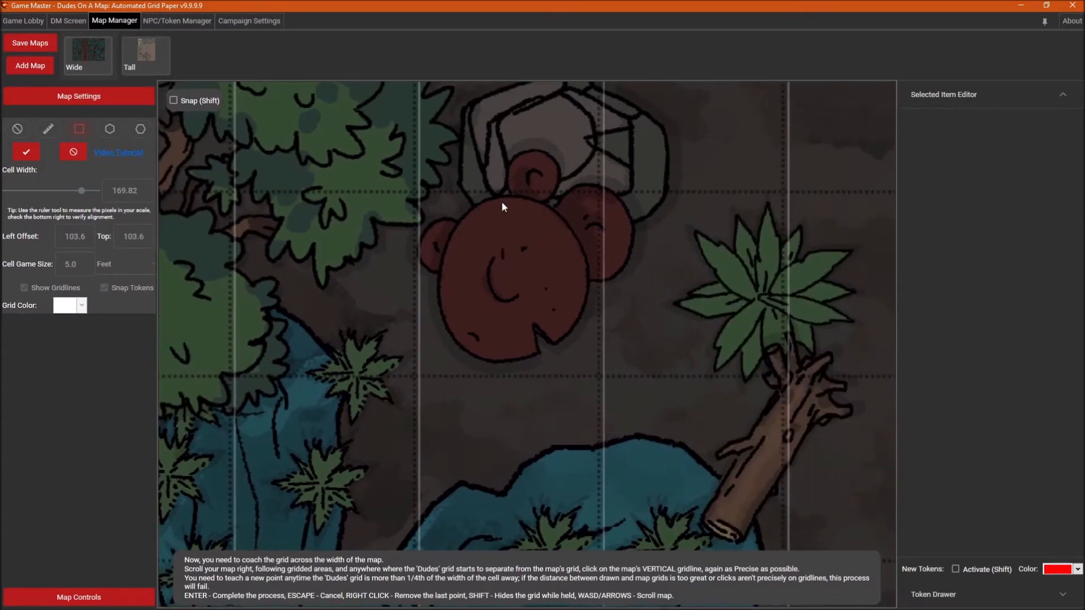
scroll(791, 188, up, 2)
key(Right)
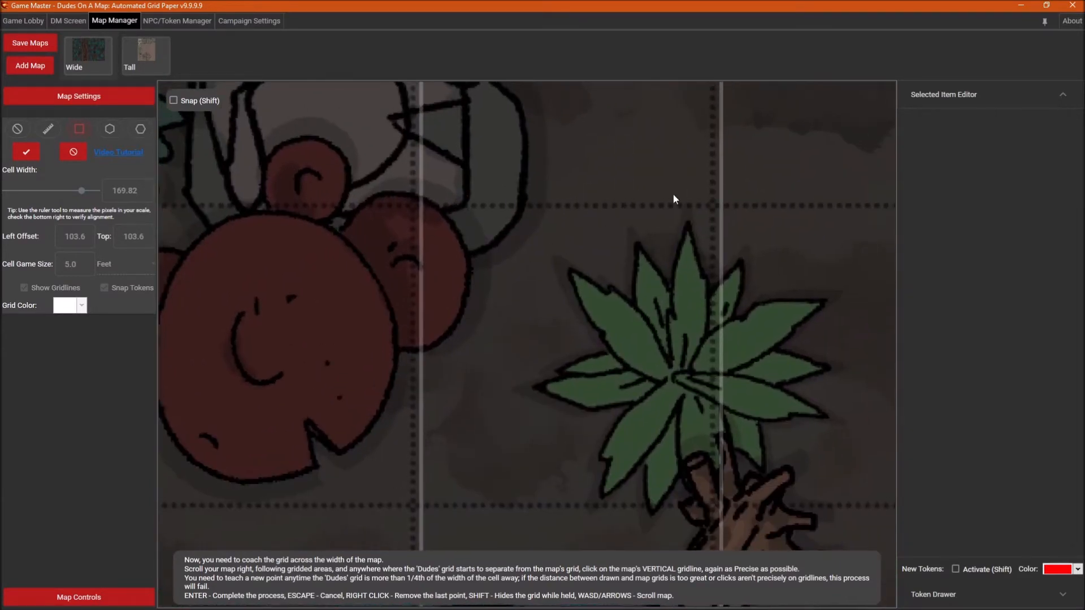
scroll(678, 198, up, 2)
scroll(724, 214, up, 2)
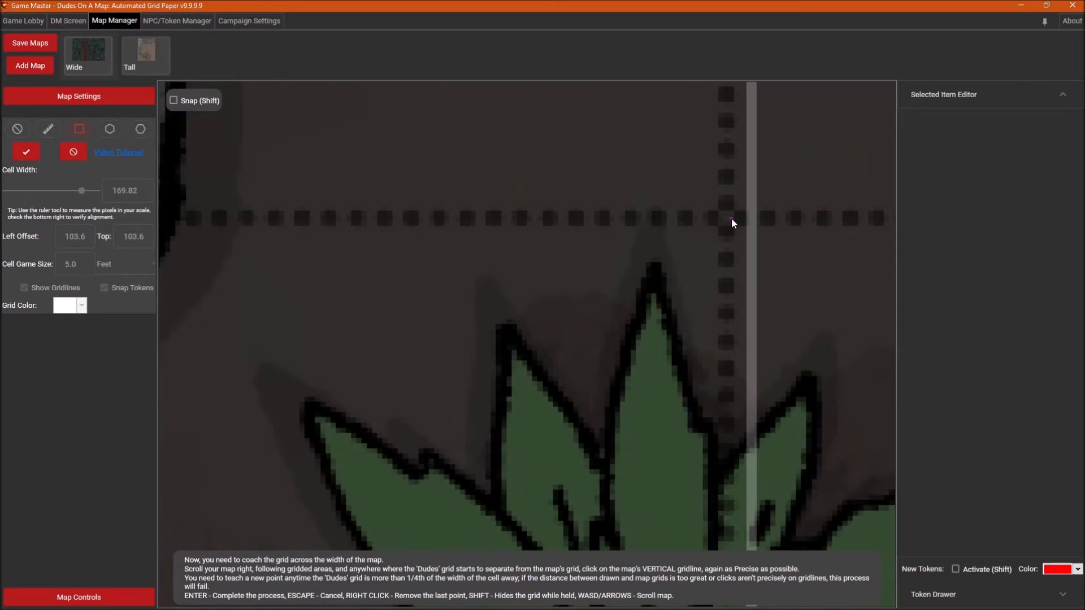
click(727, 218)
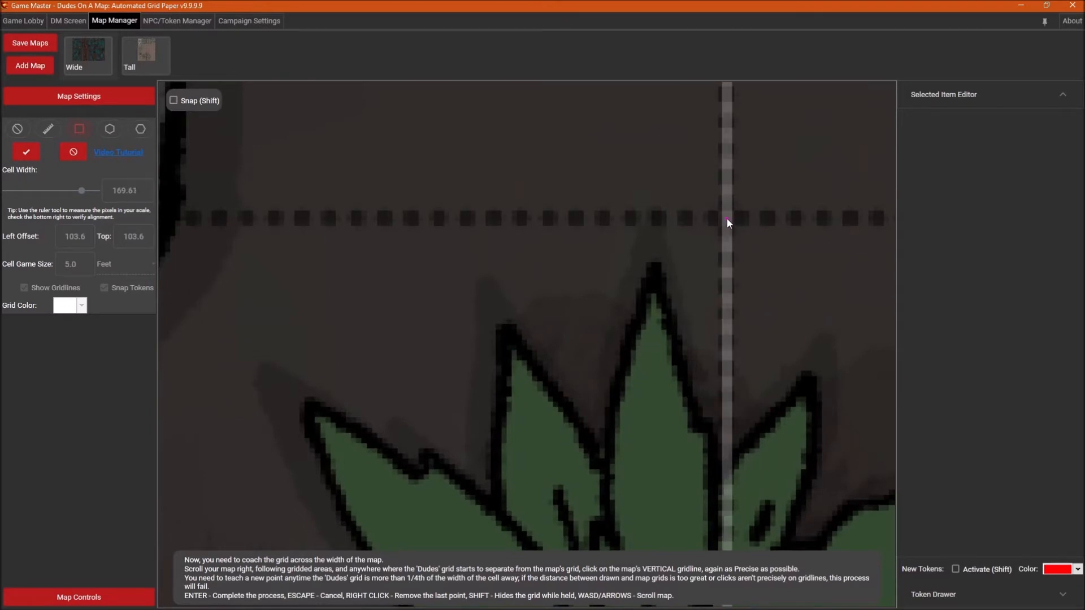
Examine the drawn vertical gridlines against the printed grid all the way back across the map to the first taught cell.
scroll(596, 238, down, 1)
scroll(598, 237, down, 1)
drag(209, 206, 933, 220)
scroll(308, 229, down, 1)
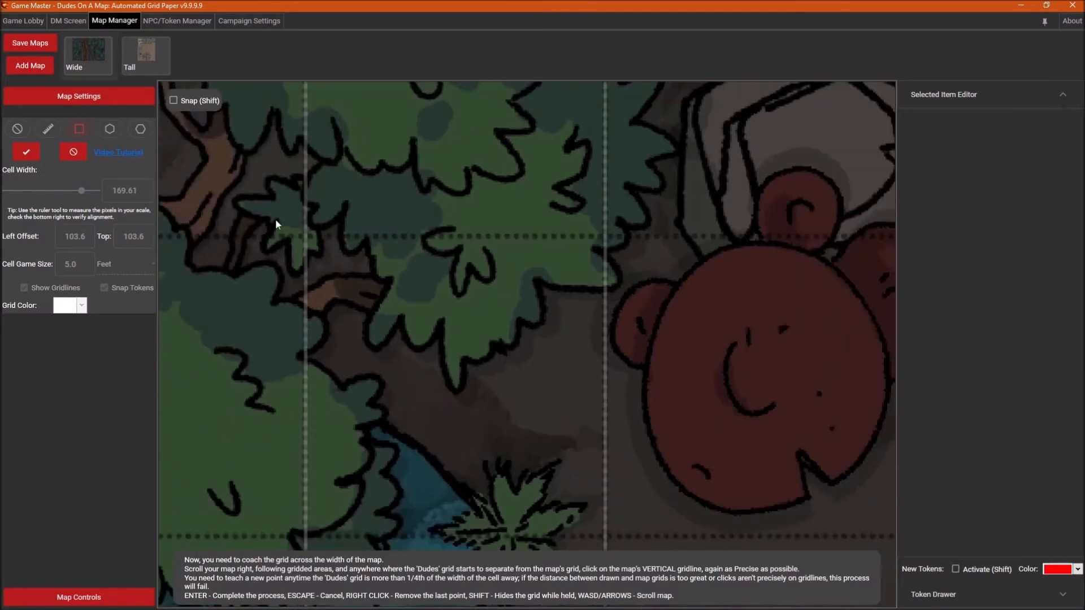
scroll(242, 208, down, 4)
scroll(236, 135, up, 3)
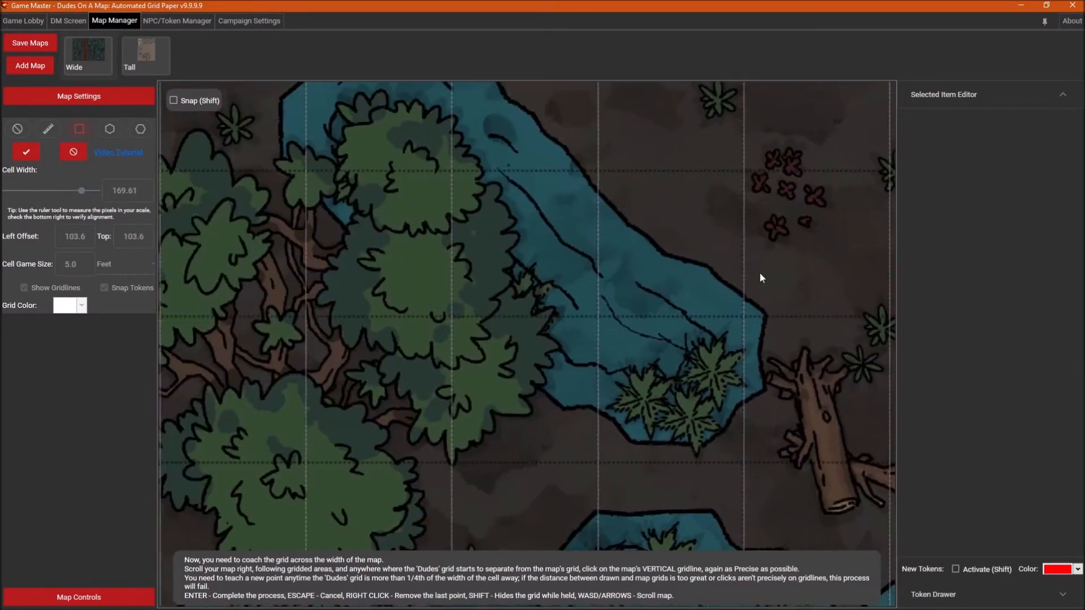
key(Left)
key(Left)
key(Left)
key(Left)
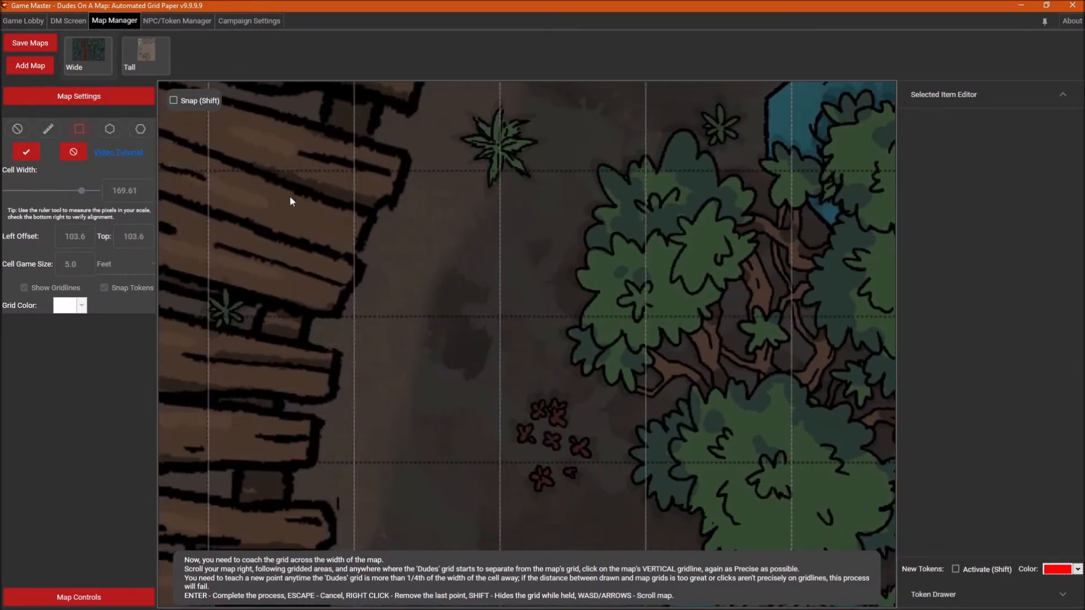
key(Left)
key(Left)
key(Left)
key(Left)
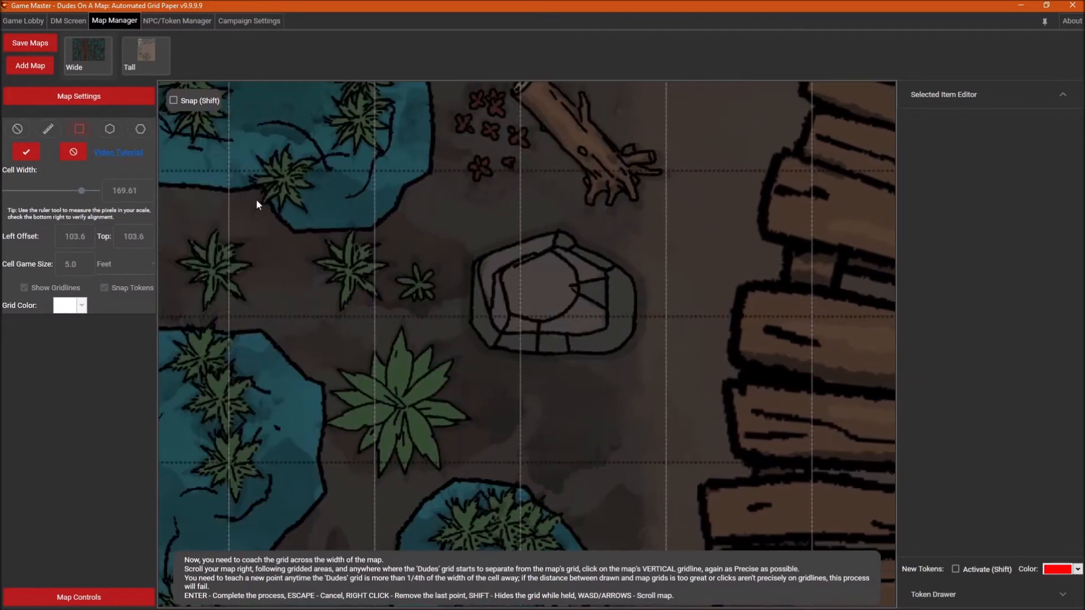
key(Left)
key(Left)
key(Left)
key(Left)
key(Left)
key(Left)
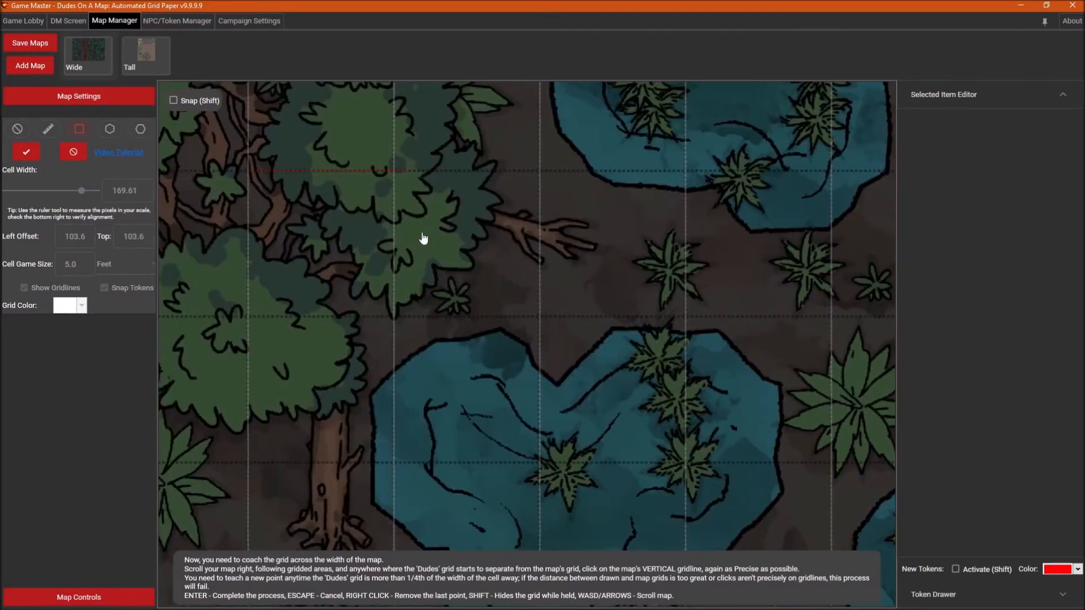
scroll(314, 151, up, 2)
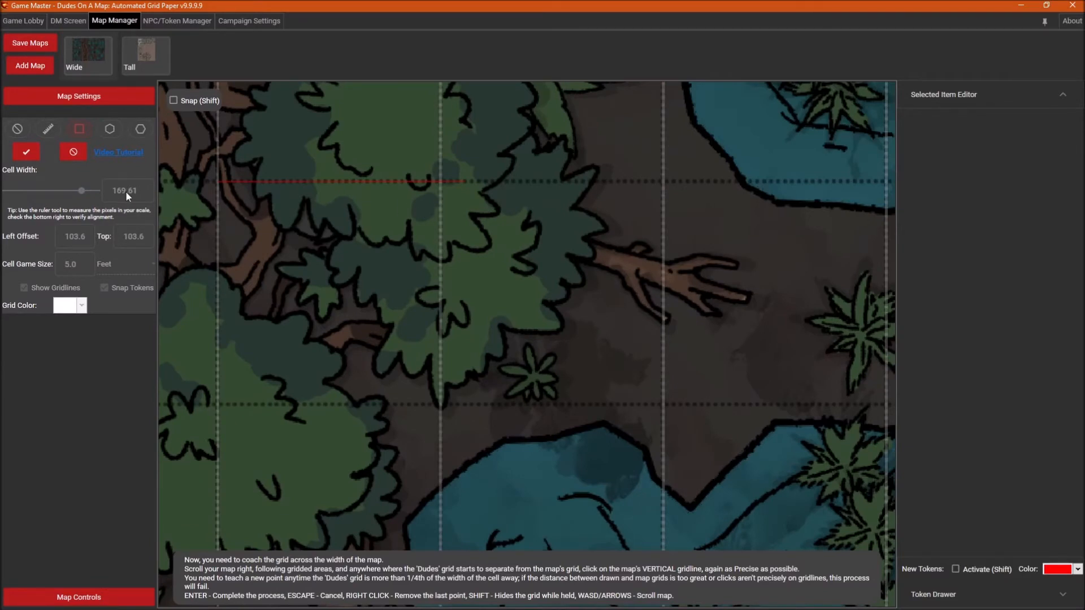
Return to the first taught cell among the trees and complete the Grid Align Wizard for the square grid.
key(Left)
key(Up)
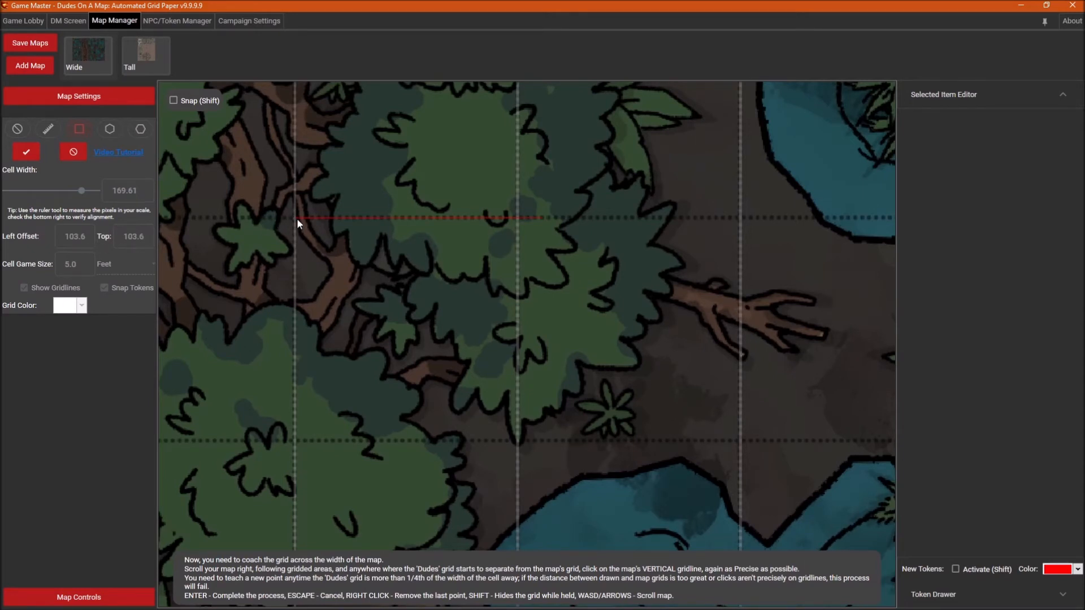
click(27, 156)
scroll(547, 380, down, 3)
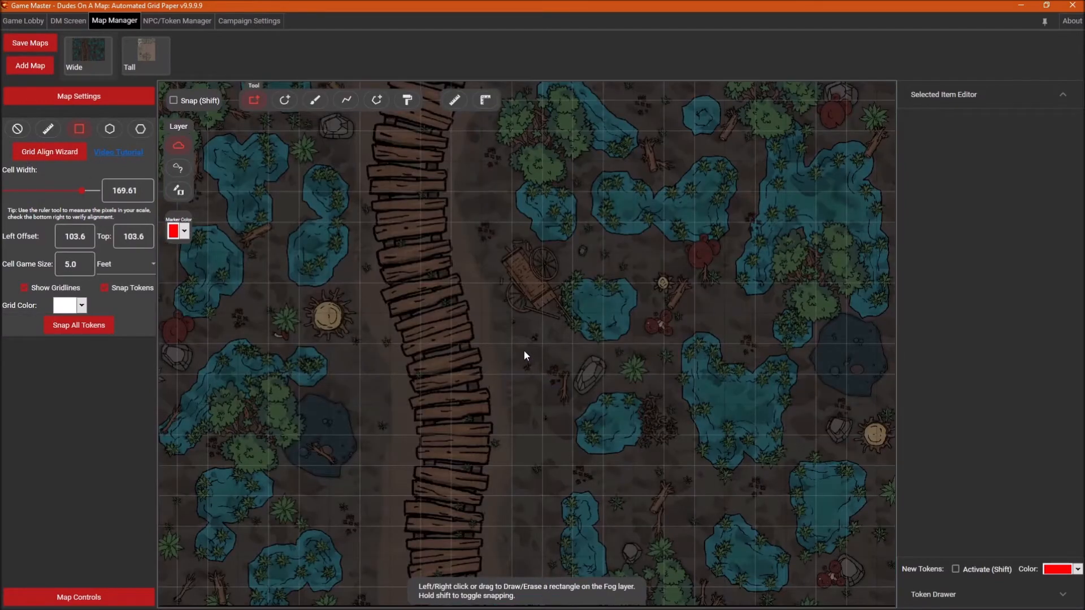
Check the aligned gridlines against the printed grid around several ponds, and turn off the display of gridlines.
scroll(792, 548, up, 8)
drag(782, 489, 635, 126)
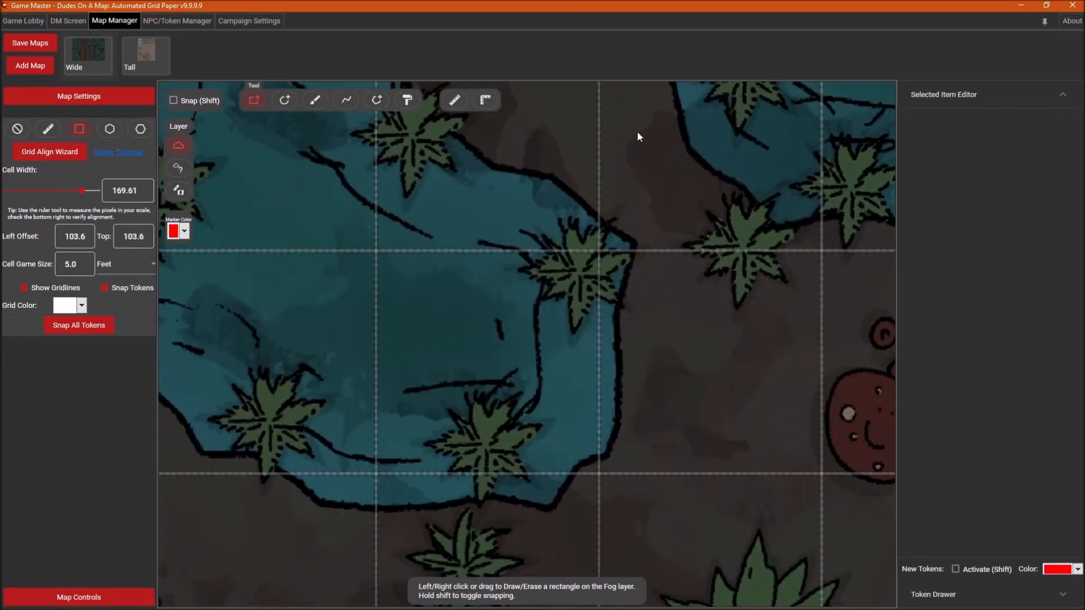
scroll(615, 306, down, 6)
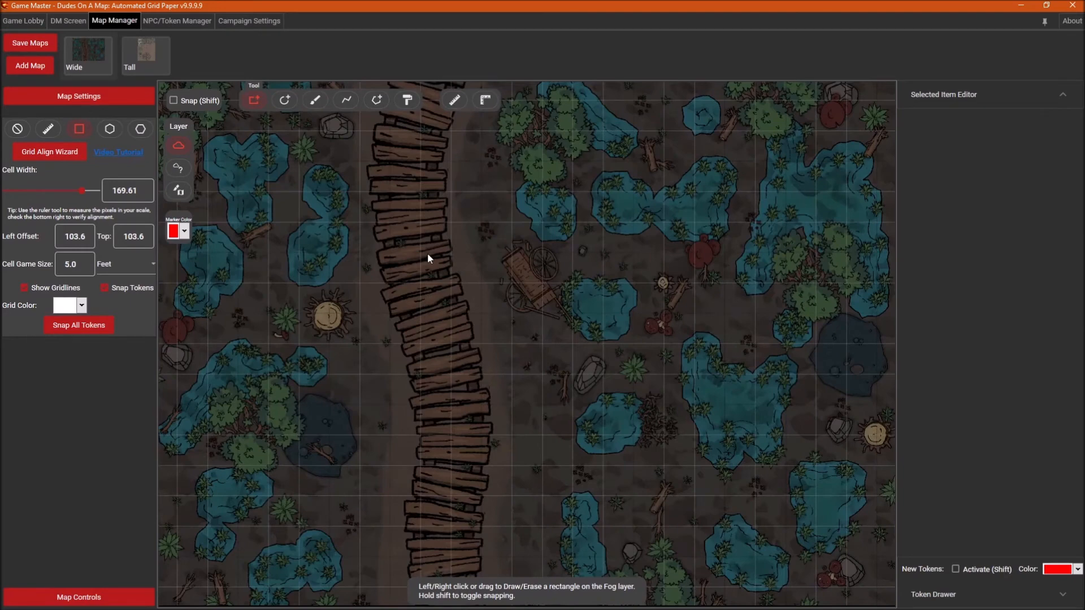
scroll(835, 484, up, 8)
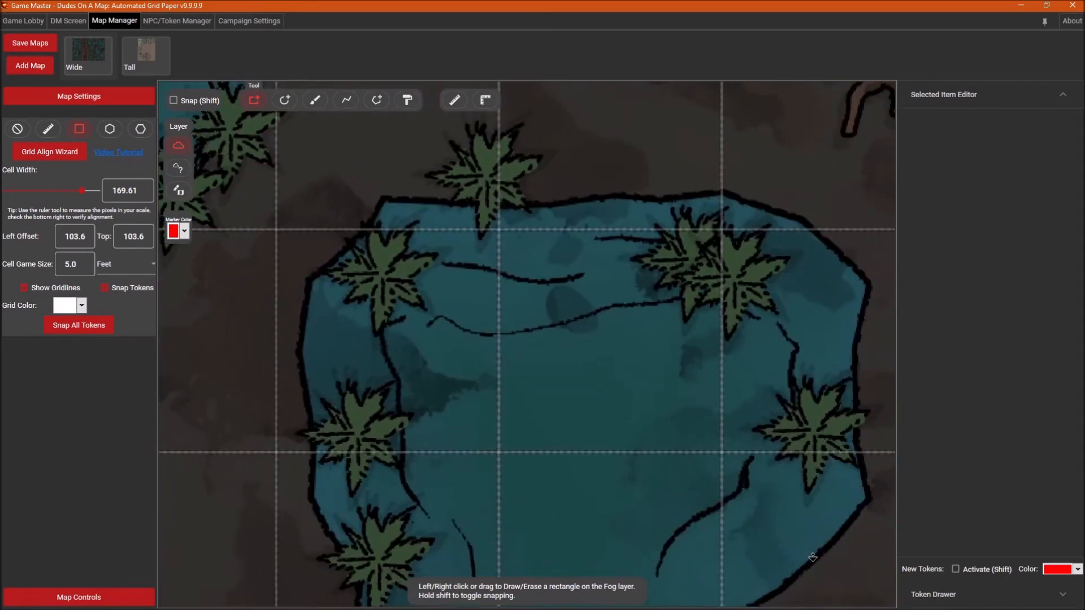
scroll(819, 562, up, 6)
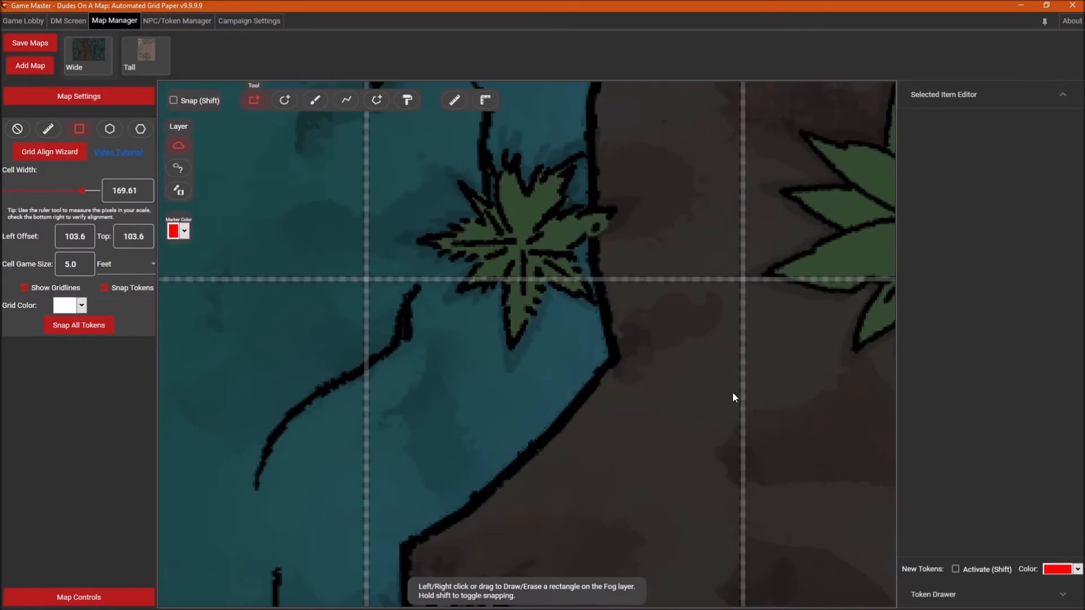
scroll(733, 392, down, 2)
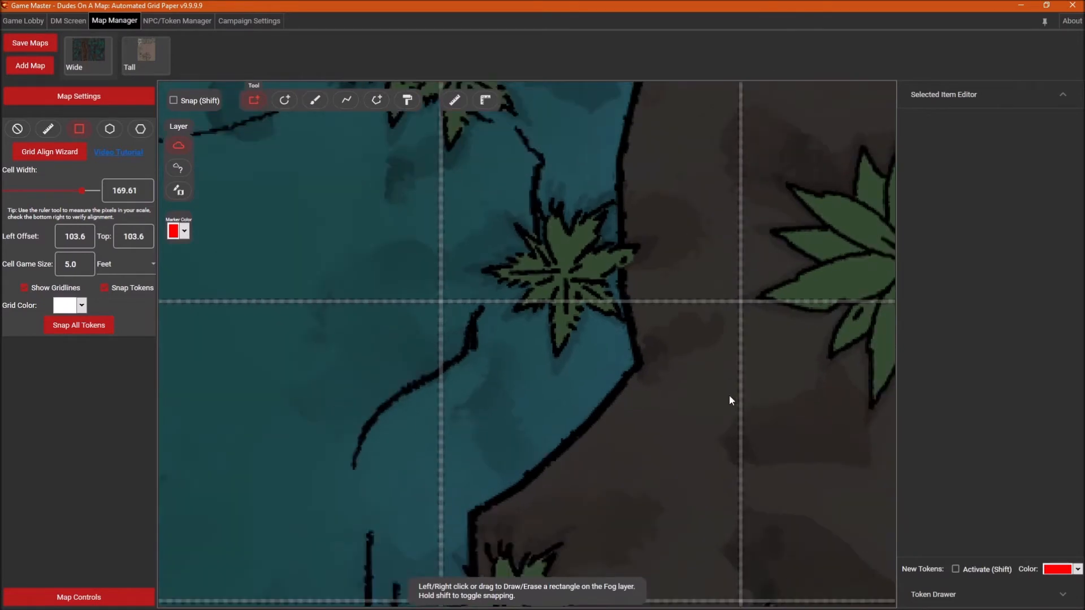
click(50, 290)
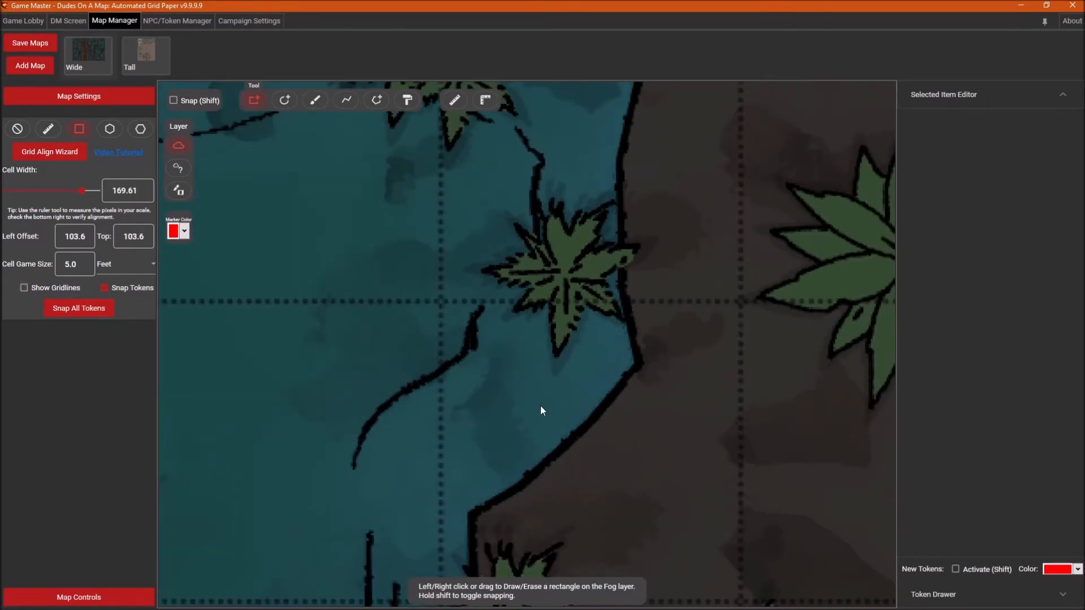
Switch the map from the square grid to the ruler-based scale, and bring the area around the large rock into view.
scroll(540, 405, down, 3)
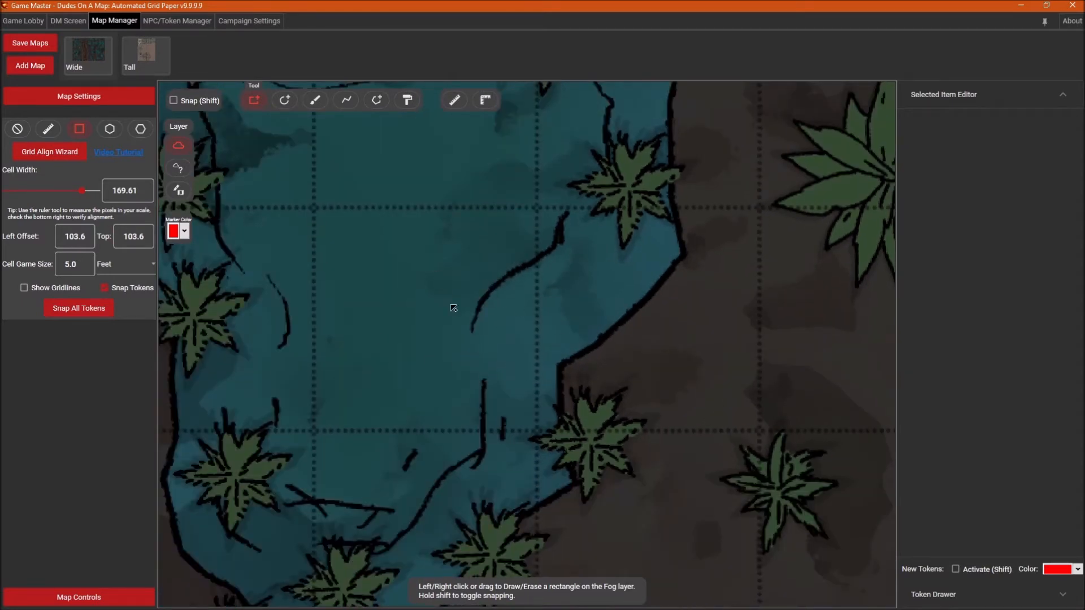
drag(400, 178, 552, 335)
drag(565, 246, 554, 405)
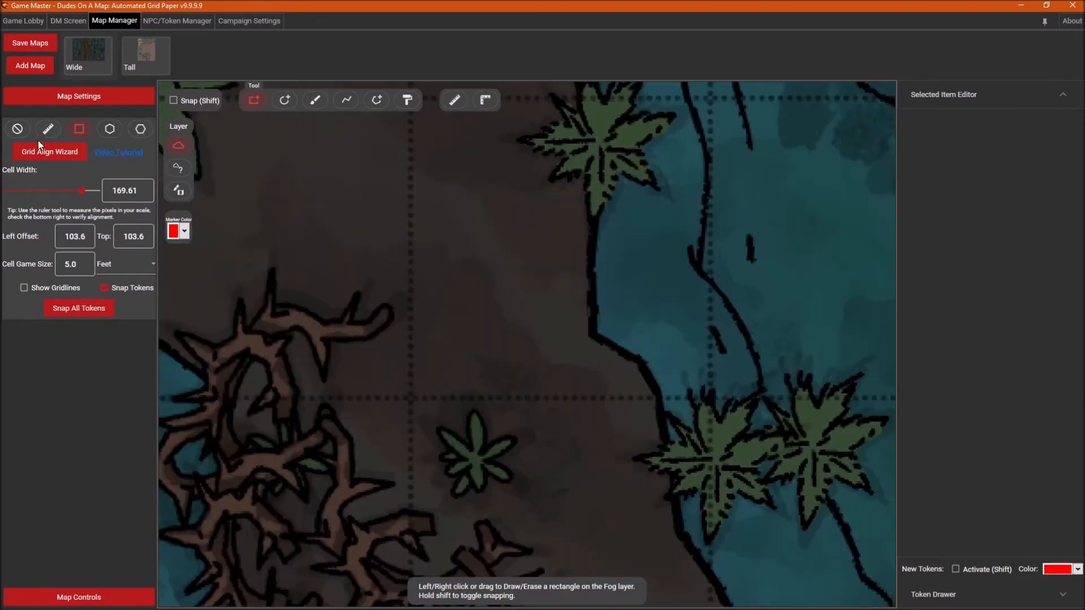
click(47, 132)
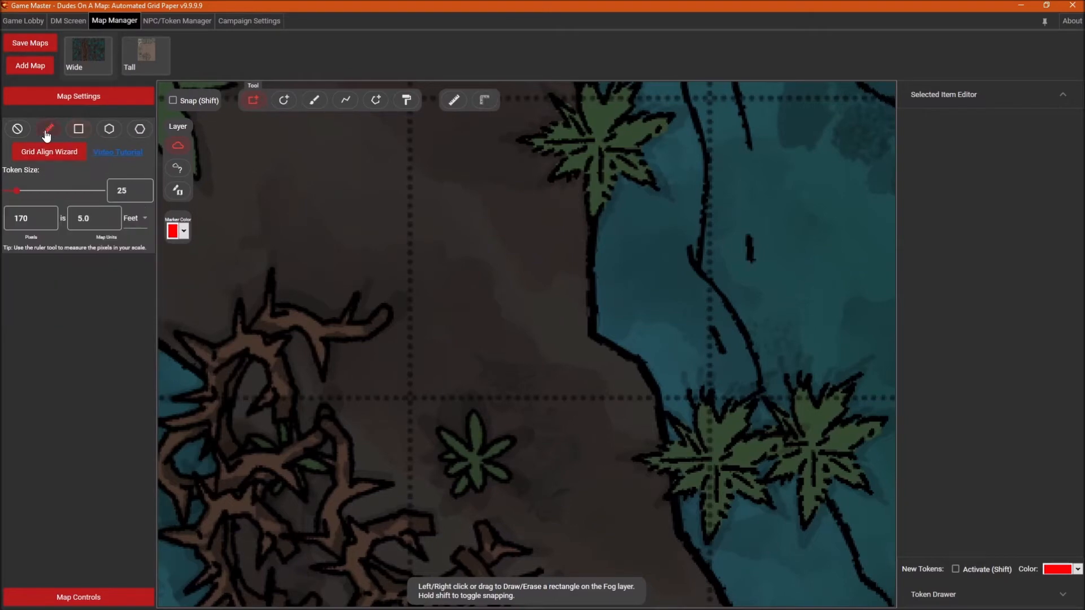
scroll(275, 163, down, 2)
drag(275, 164, 753, 388)
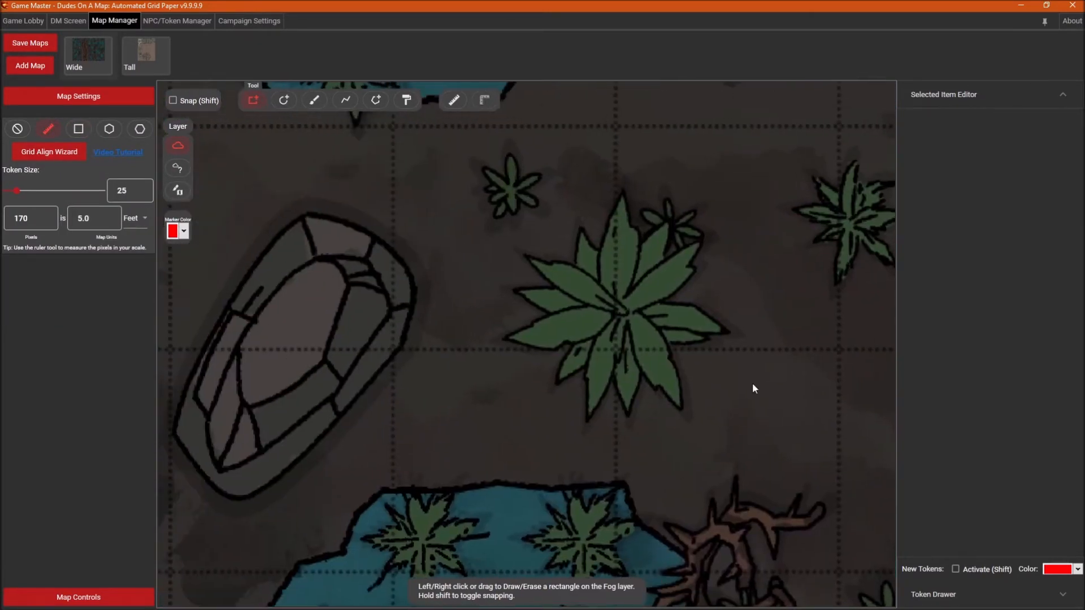
scroll(551, 306, down, 1)
Define the map scale with the Grid Align Wizard by marking two points along the horizontal gridline beside the rock, 222 pixels for 5.0 feet.
click(22, 154)
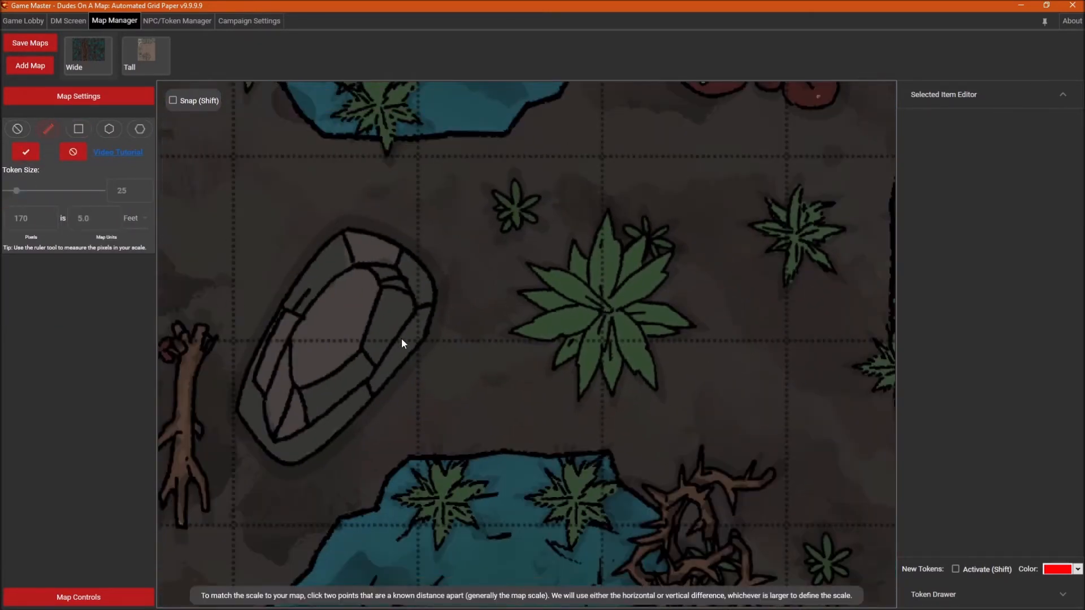
scroll(415, 341, up, 2)
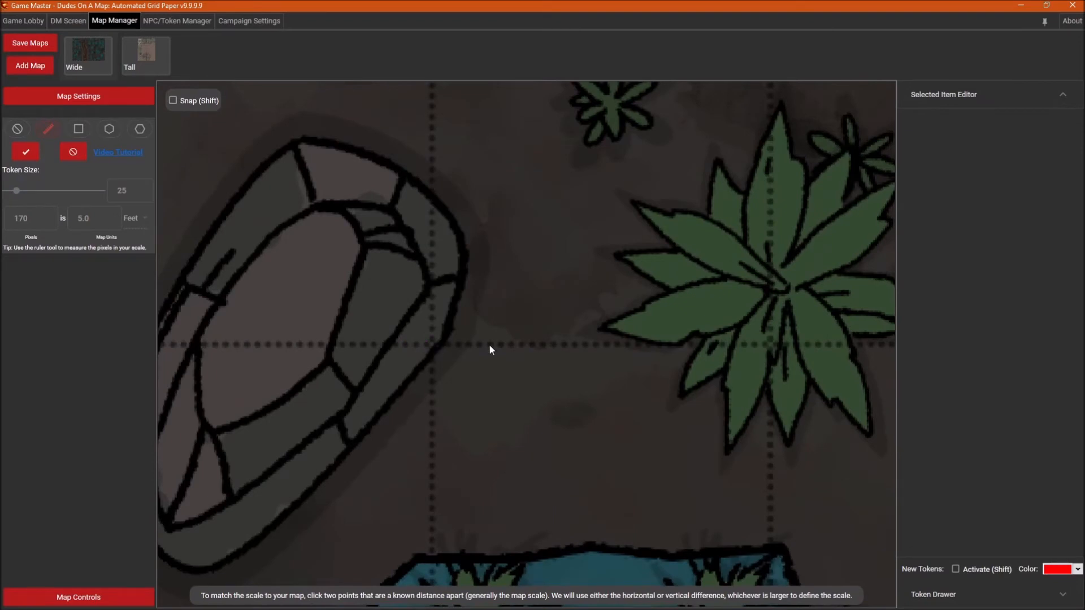
click(771, 347)
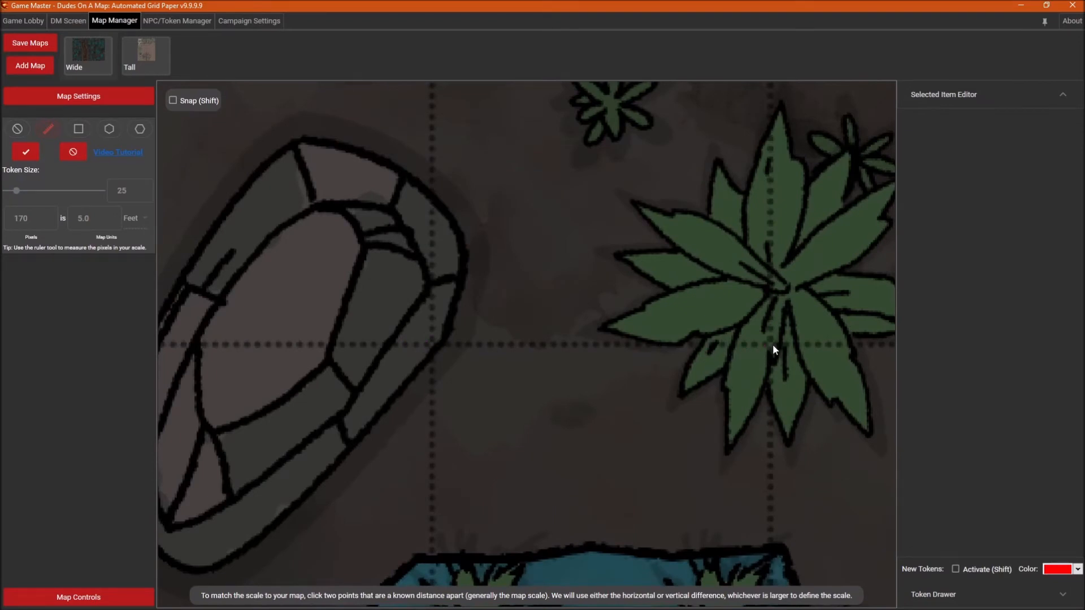
click(877, 346)
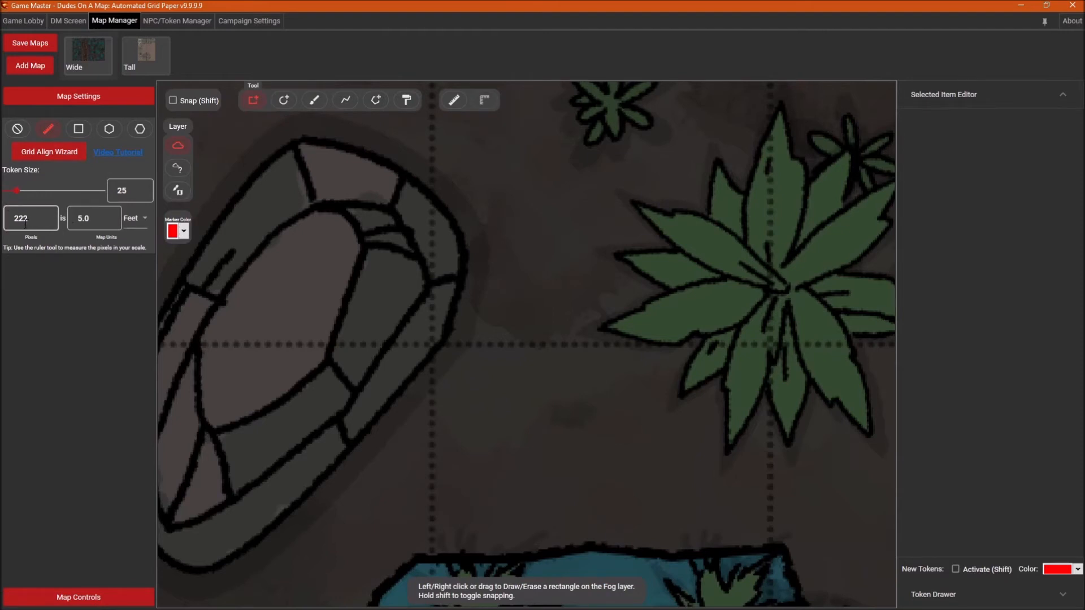
Set the ruler scale so that 222 pixels equal 10 feet.
click(94, 219)
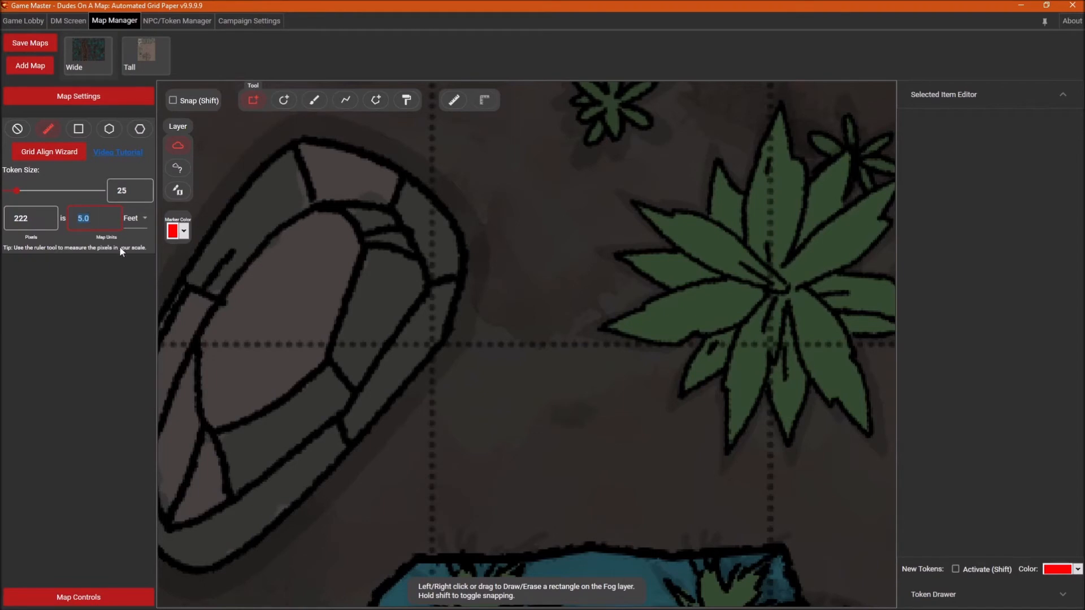
text(10)
scroll(558, 421, down, 6)
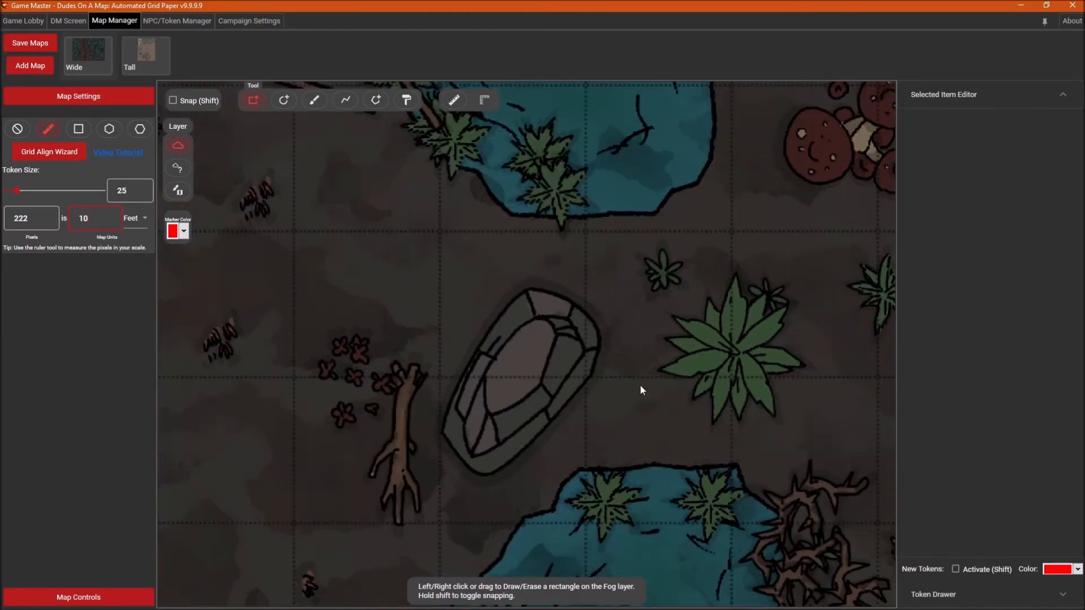
Measure freeform distances with the ruler tool, starting from the plank path, to check the map scale.
click(452, 101)
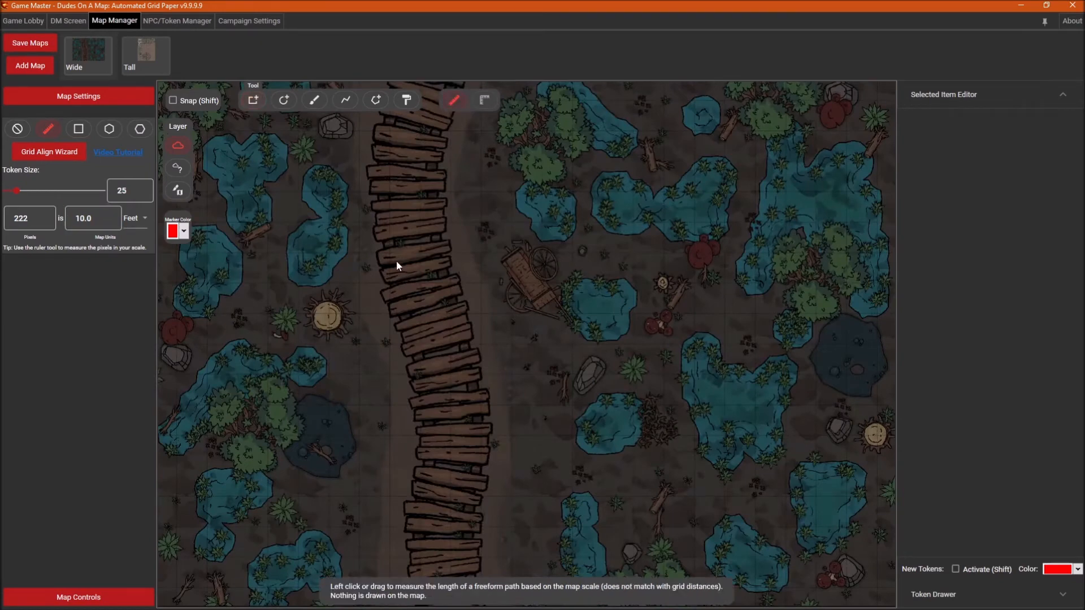
drag(396, 256, 653, 270)
scroll(651, 266, up, 5)
mouse_move(421, 279)
mouse_down()
mouse_move(783, 283)
mouse_move(761, 125)
mouse_move(435, 124)
mouse_move(499, 197)
mouse_move(465, 195)
mouse_up()
scroll(464, 195, down, 7)
Redefine the ruler scale with the Grid Align Wizard by marking two points on the map, 146 pixels for 10.0 feet.
scroll(855, 562, up, 7)
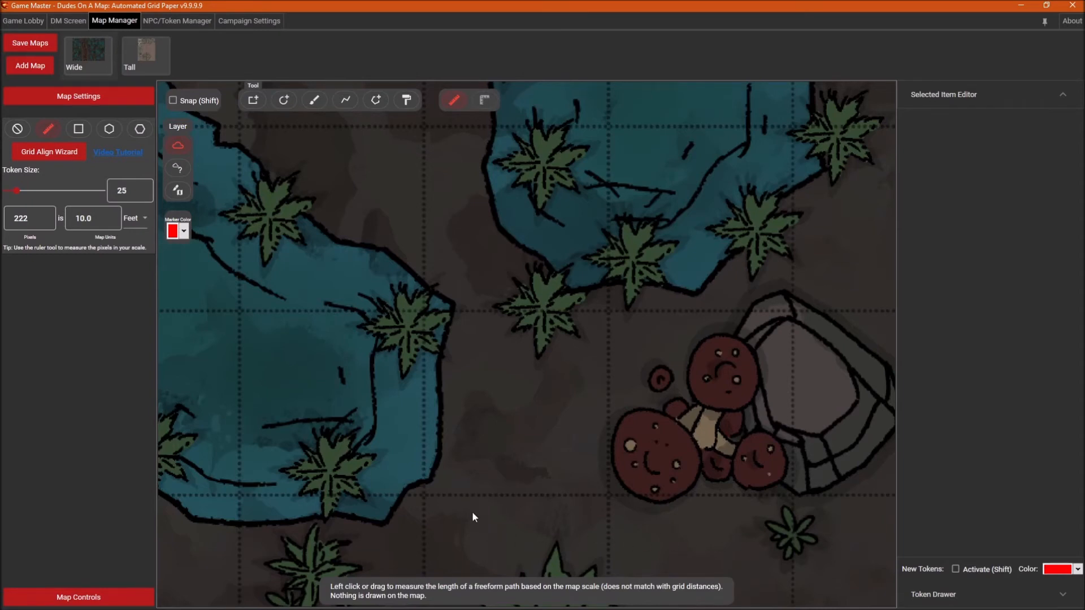
click(48, 152)
click(808, 558)
drag(485, 293, 759, 507)
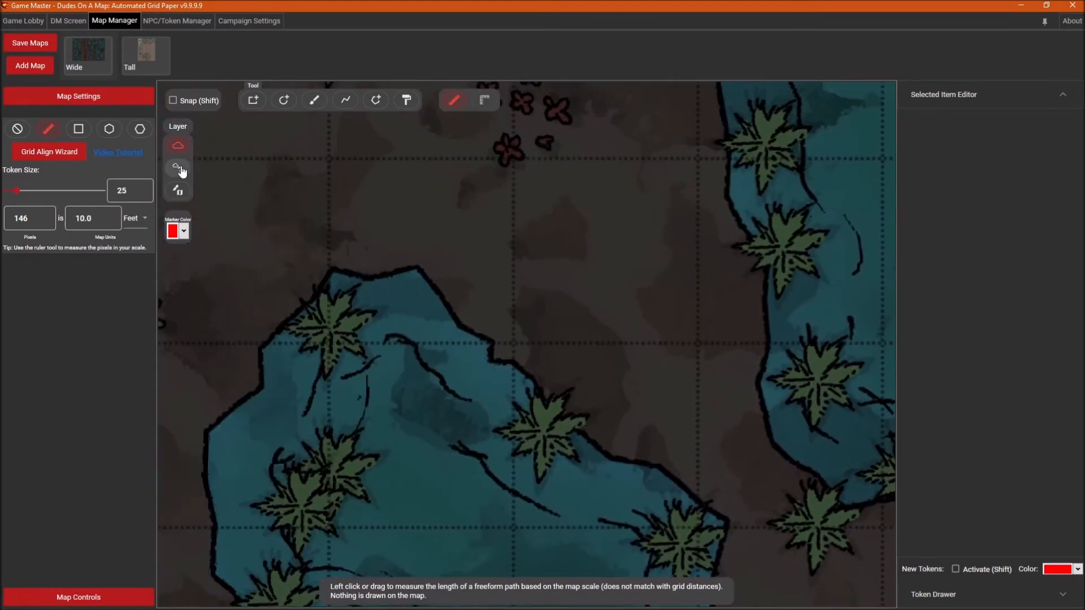
Switch to the pointy-topped hex grid and start its Grid Align Wizard, marking one cell's width across the pond beside the tree.
click(110, 129)
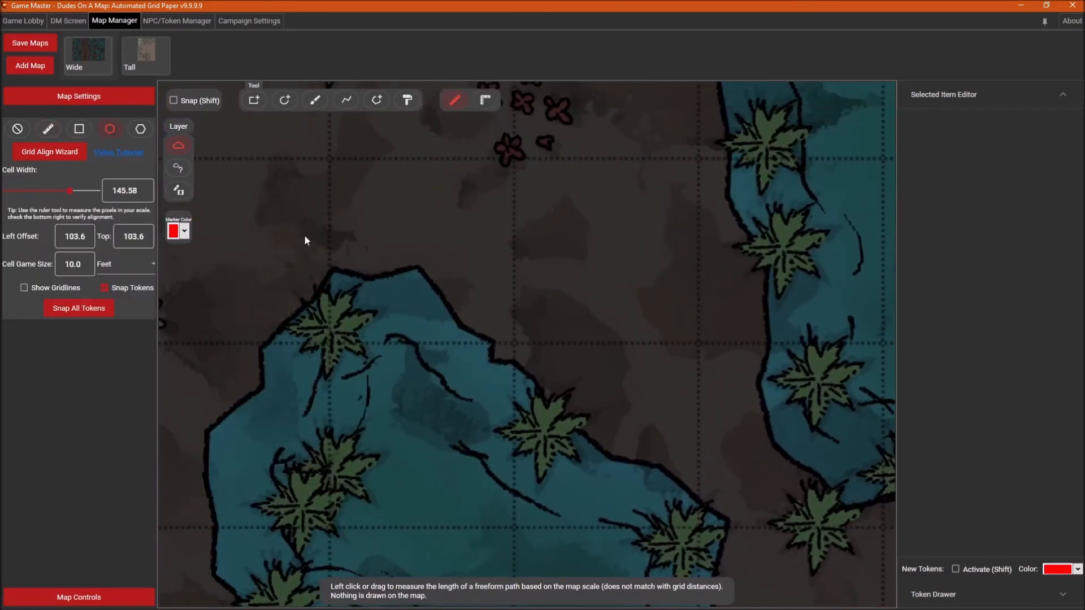
click(69, 152)
scroll(232, 211, up, 10)
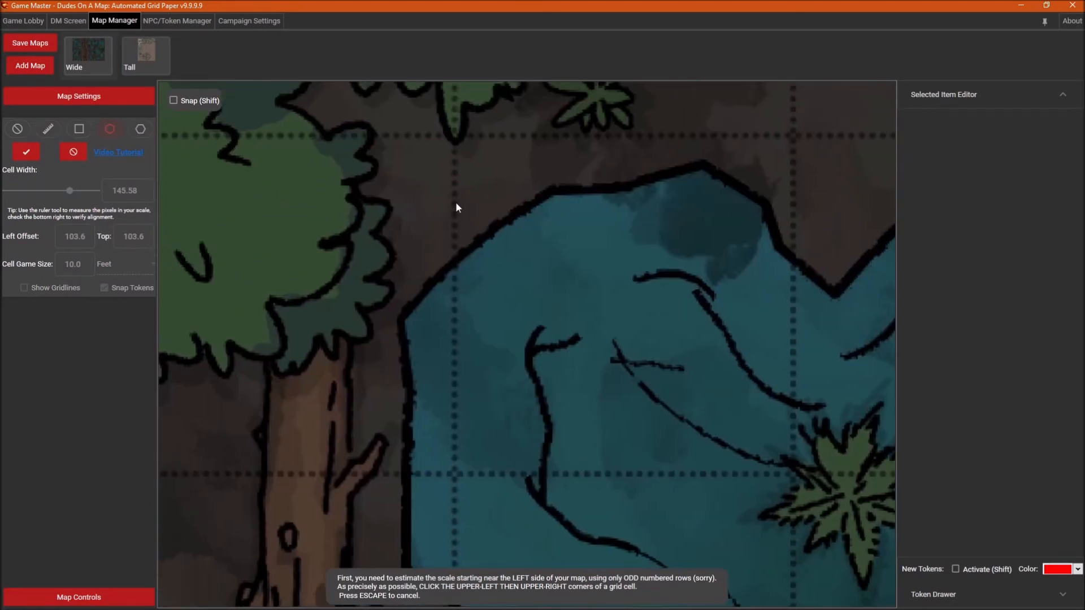
click(792, 217)
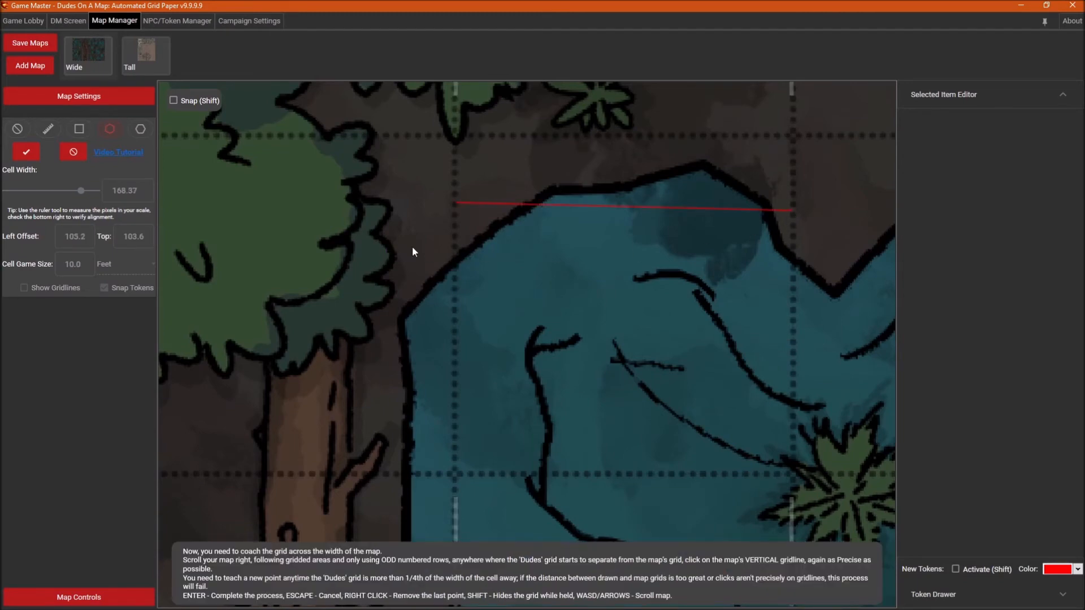
Examine the wizard's vertical guide lines against the map's printed gridlines around the first marked cell, the trees and the pond.
scroll(465, 235, down, 3)
scroll(679, 190, up, 1)
drag(677, 188, 673, 440)
scroll(728, 357, down, 4)
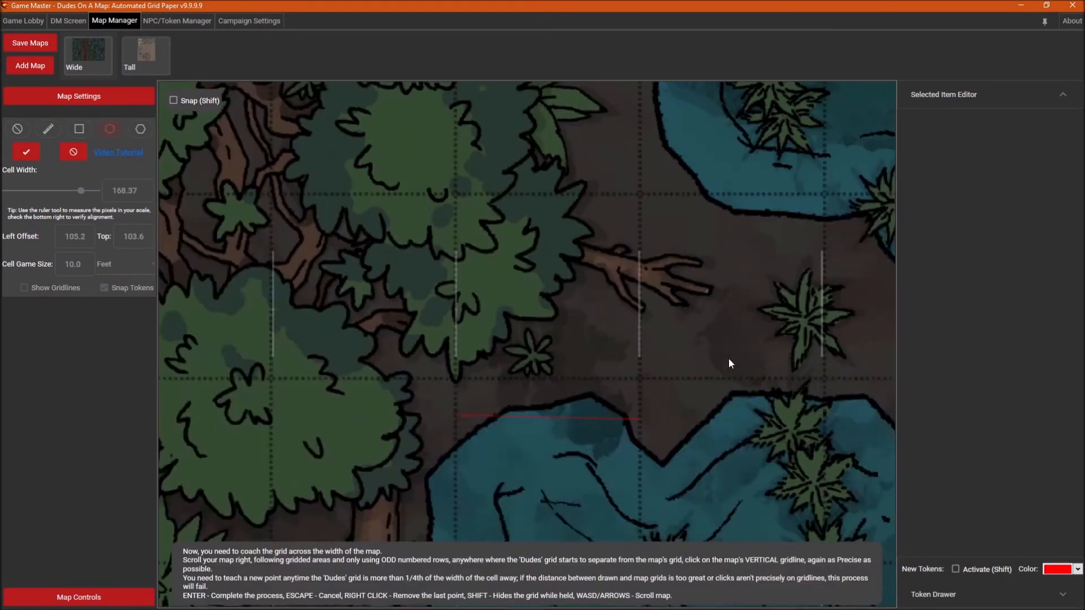
scroll(469, 242, up, 3)
scroll(419, 268, down, 1)
scroll(363, 439, down, 1)
scroll(440, 229, down, 2)
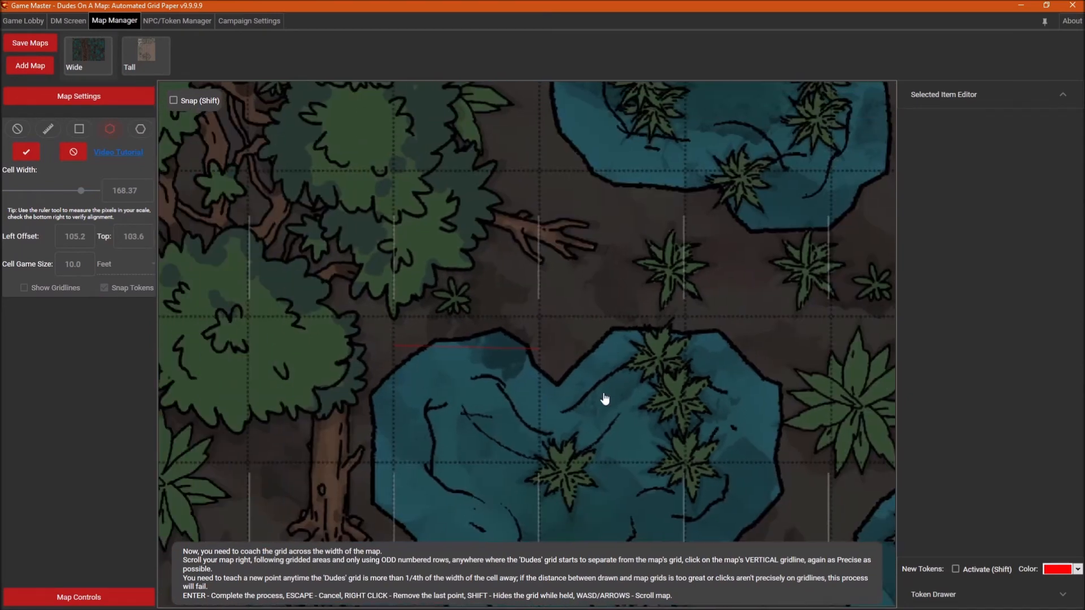
scroll(305, 203, up, 2)
scroll(398, 212, down, 1)
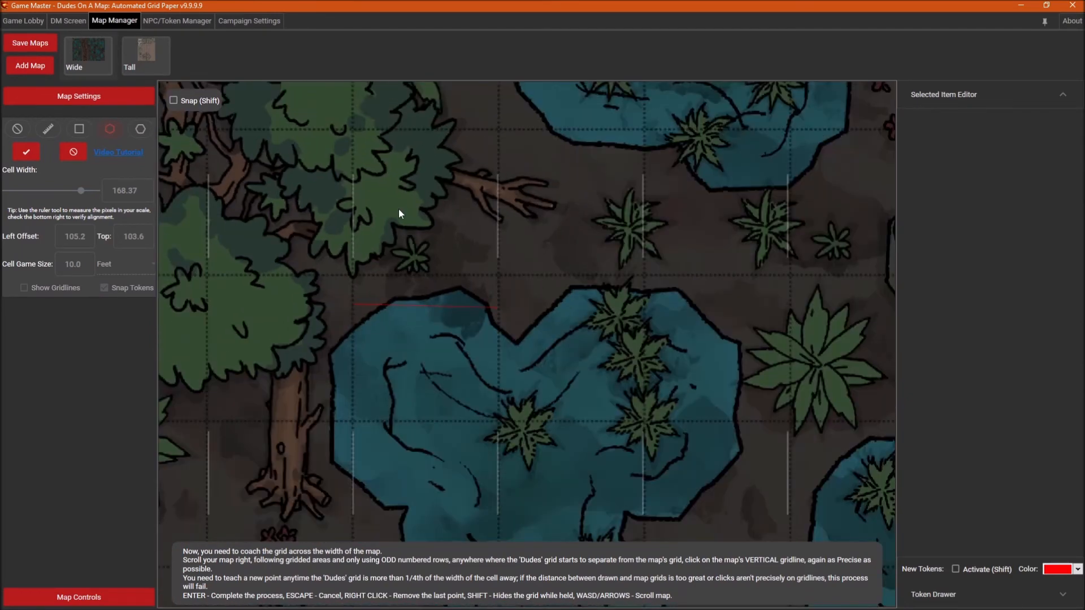
drag(391, 208, 616, 262)
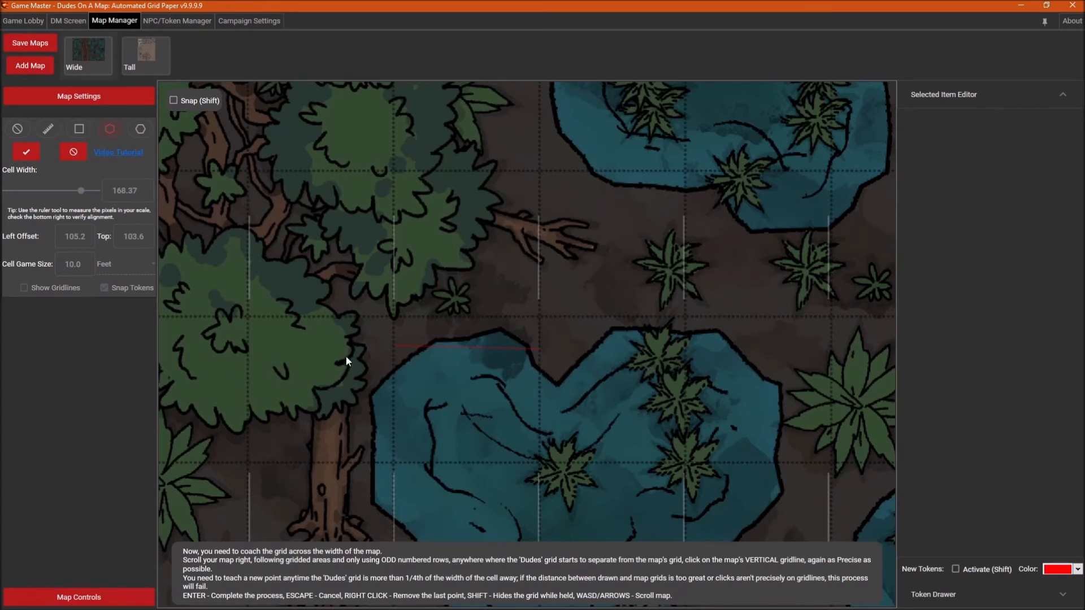
Teach the hex grid wizard a point on the vertical gridline running through the large rock east of the pond.
scroll(396, 245, up, 2)
drag(758, 261, 371, 265)
drag(765, 280, 517, 264)
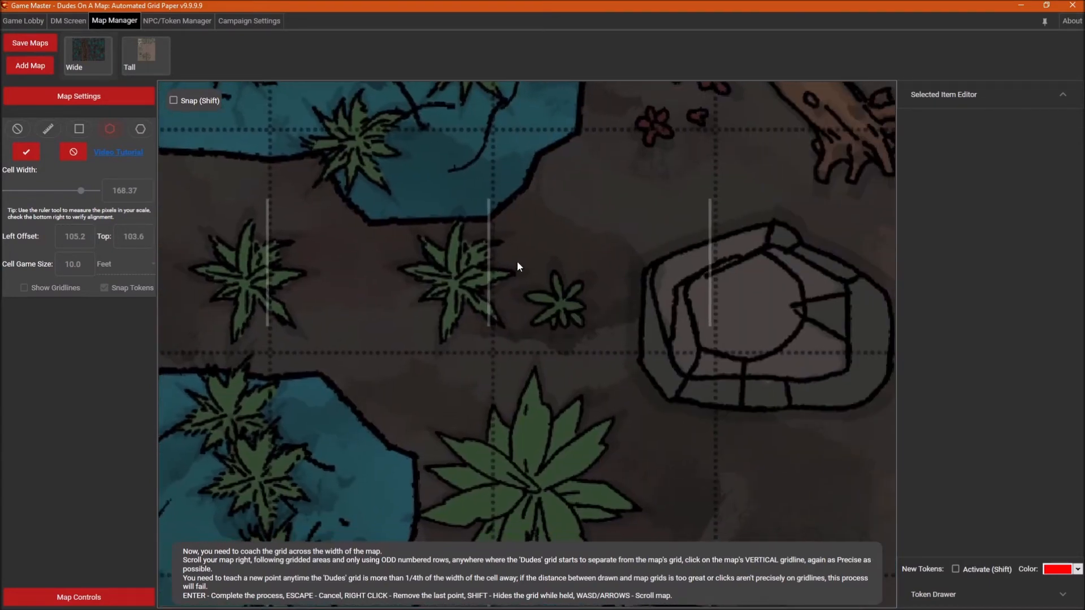
click(715, 267)
Teach another vertical gridline point at the leafy plant beside the red mushrooms near the map's far side, and complete the hex grid alignment.
drag(845, 263, 353, 254)
drag(793, 262, 487, 243)
scroll(880, 248, down, 2)
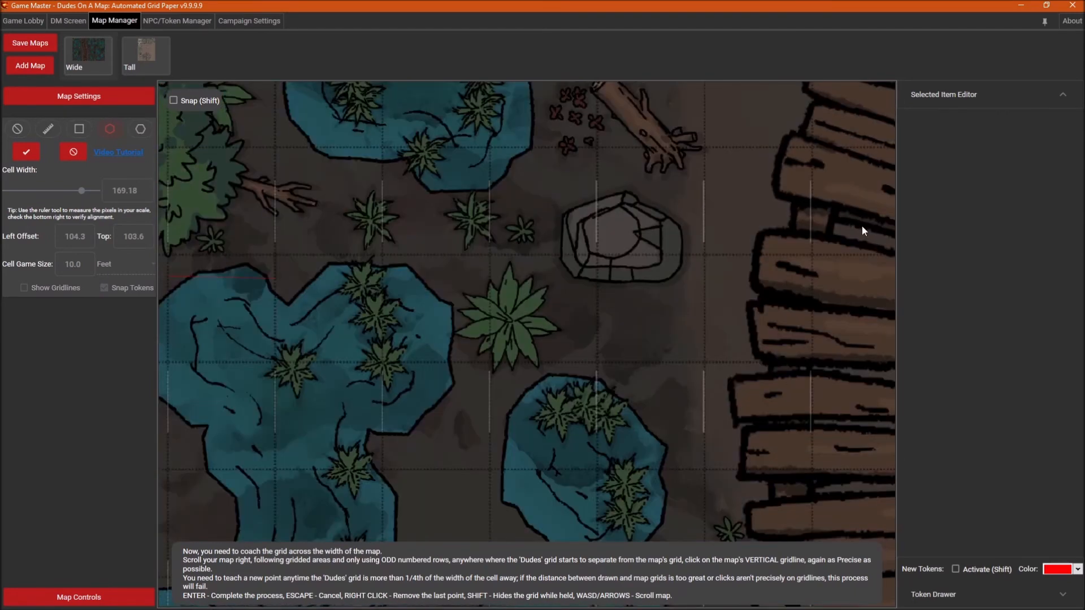
drag(862, 227, 274, 304)
drag(844, 234, 91, 276)
drag(743, 249, 90, 273)
drag(775, 249, 138, 277)
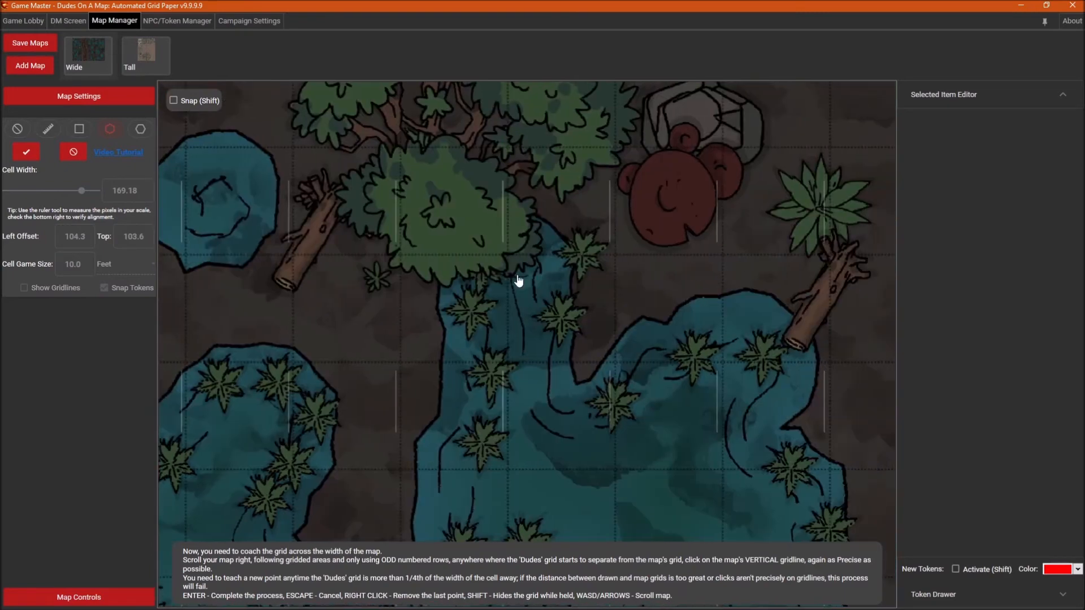
scroll(831, 211, up, 2)
scroll(831, 211, up, 1)
click(835, 212)
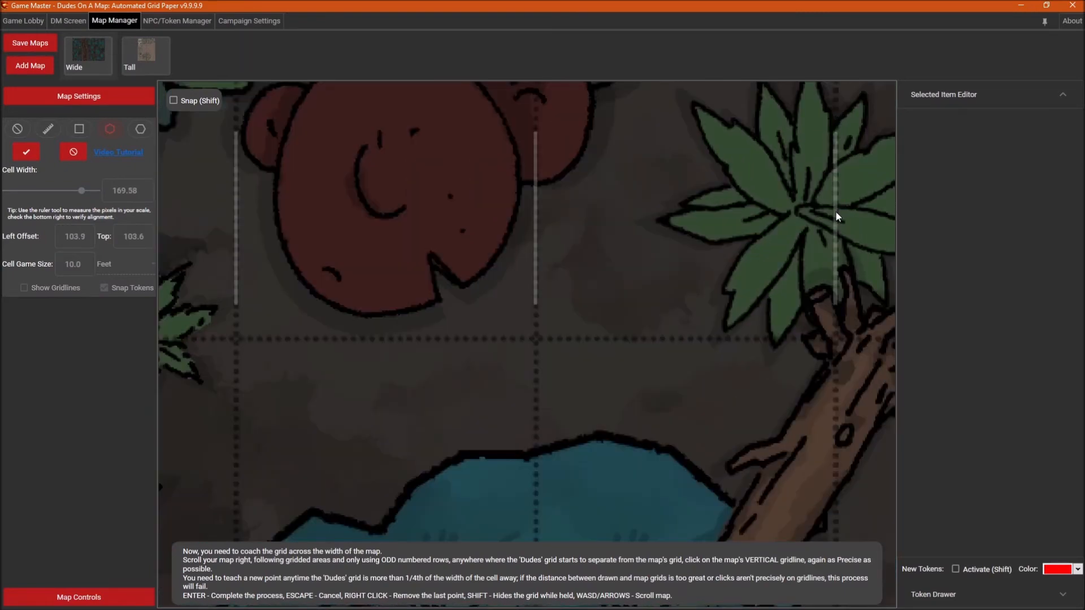
click(30, 153)
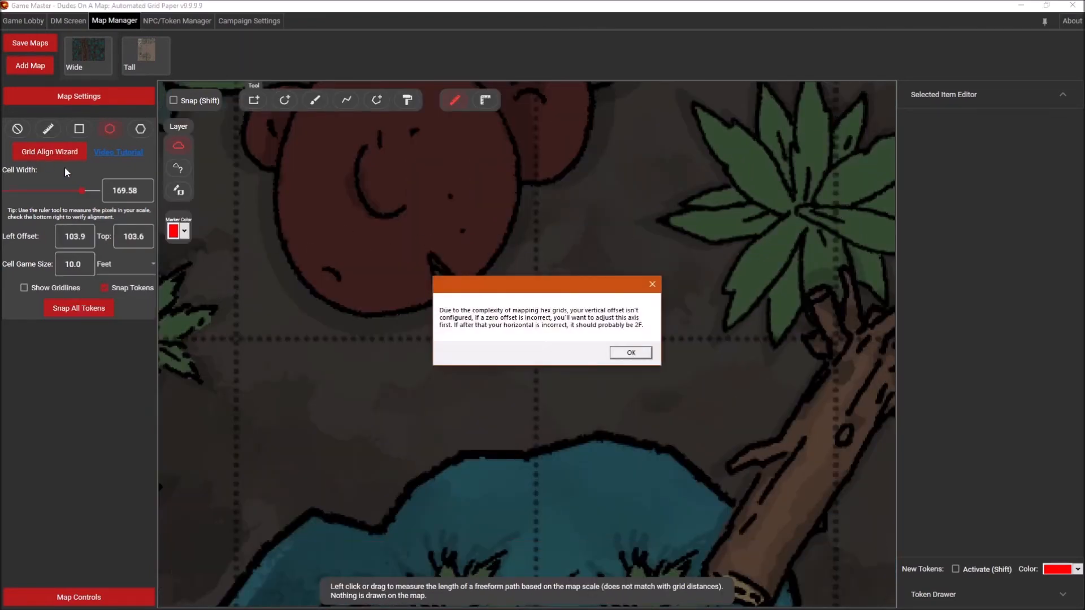
click(639, 359)
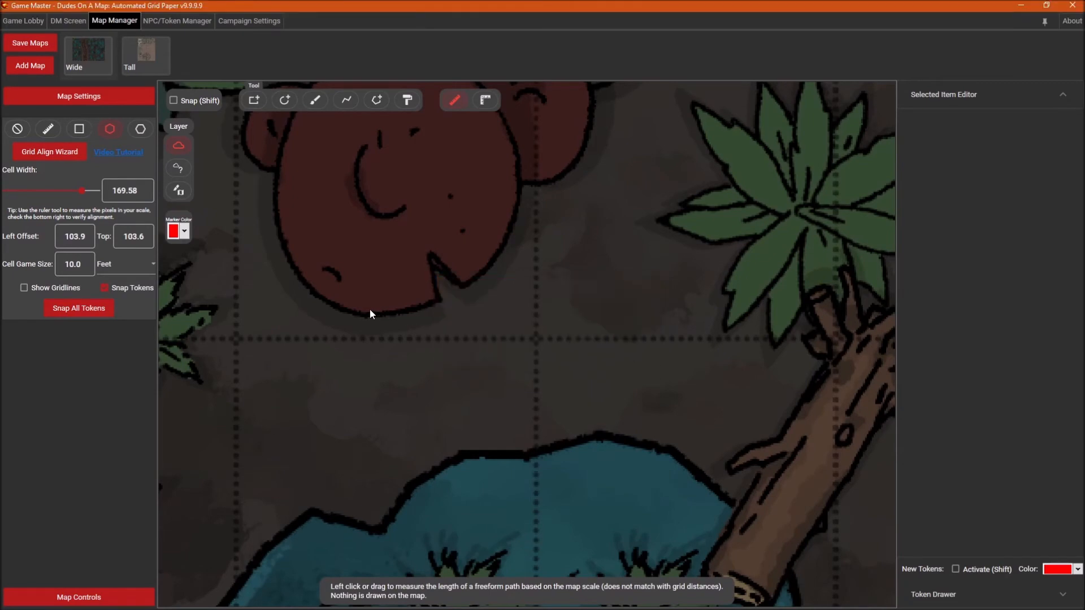
Turn on the display of gridlines and inspect the hex overlay around the ponds and the tree stump.
scroll(339, 294, down, 5)
scroll(238, 262, up, 5)
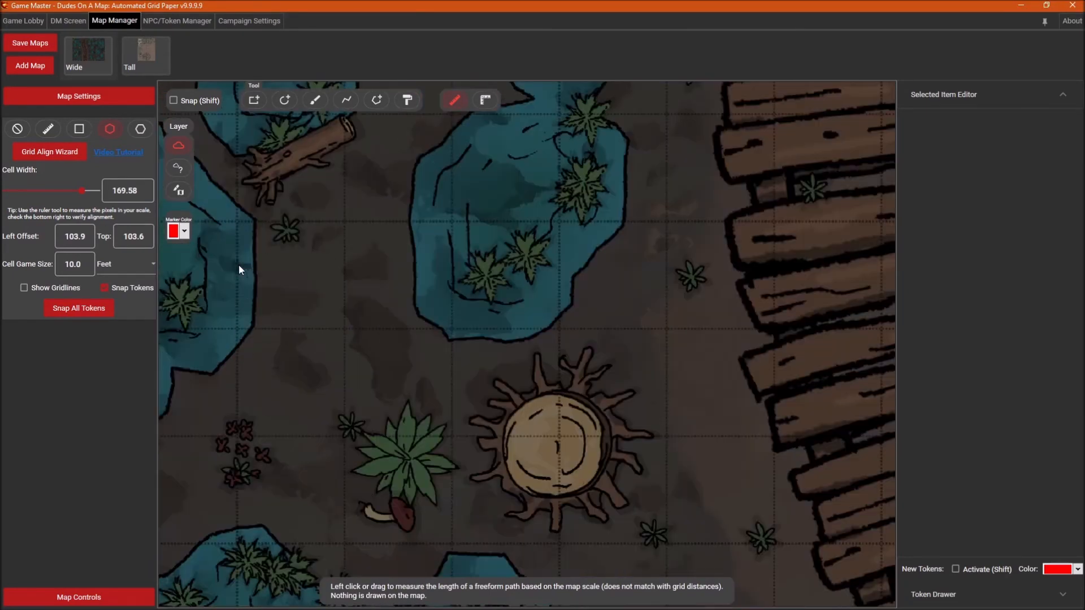
click(25, 287)
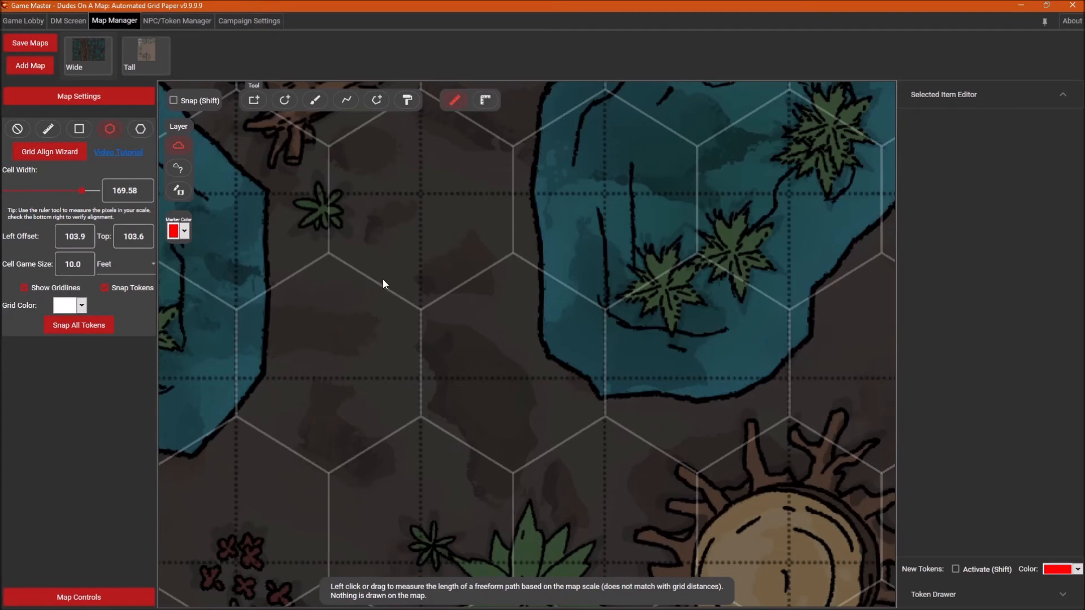
scroll(717, 283, down, 3)
key(Up)
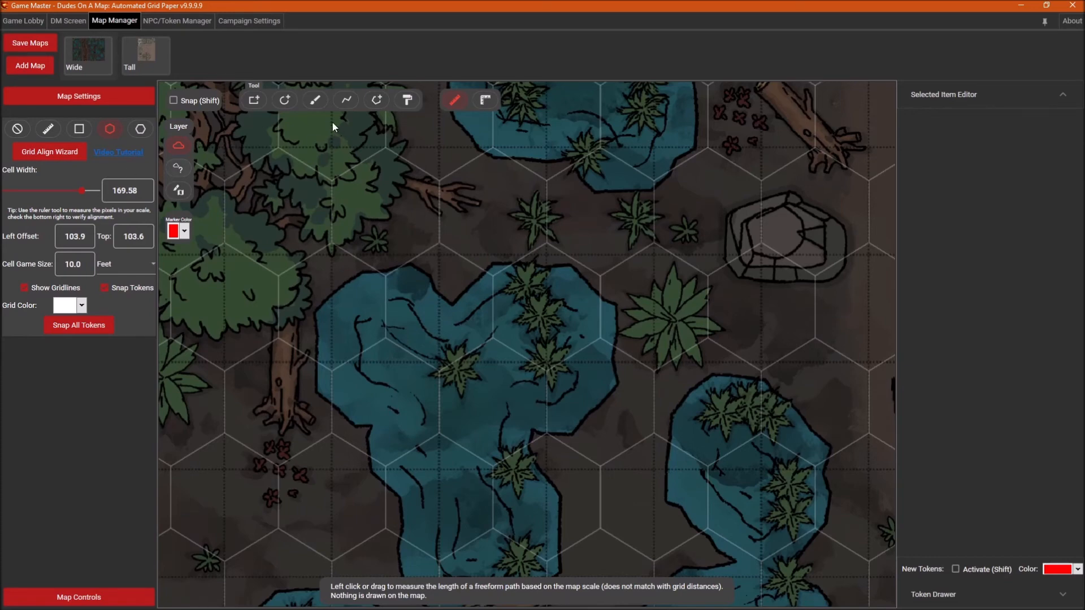
Open the Tall map and run the Grid Align Wizard for its flat-topped hex grid, marking one cell's height on the straight staircase.
click(140, 65)
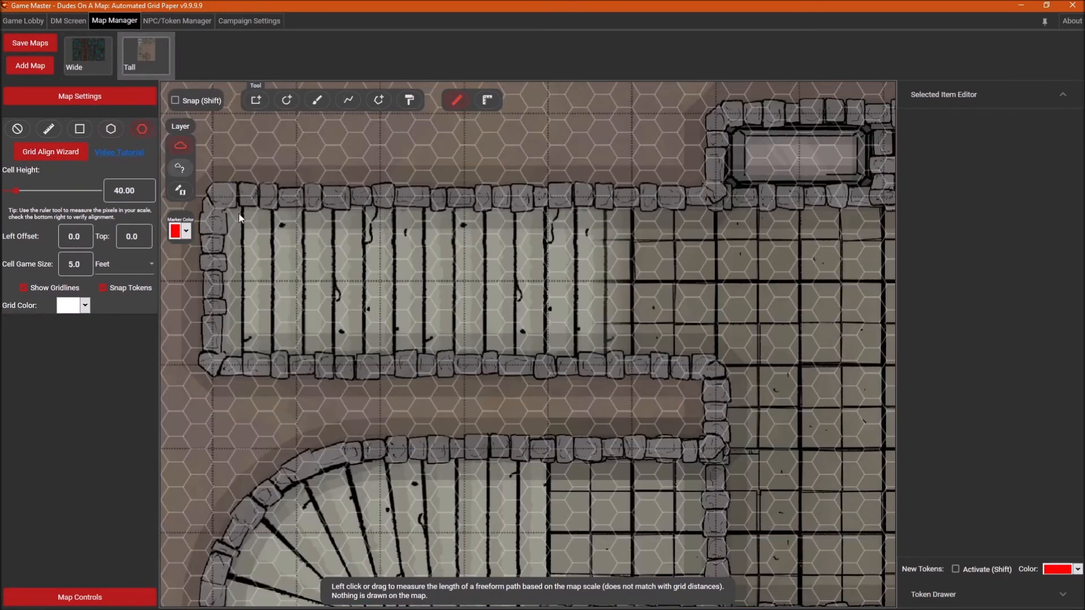
click(42, 156)
scroll(593, 238, up, 3)
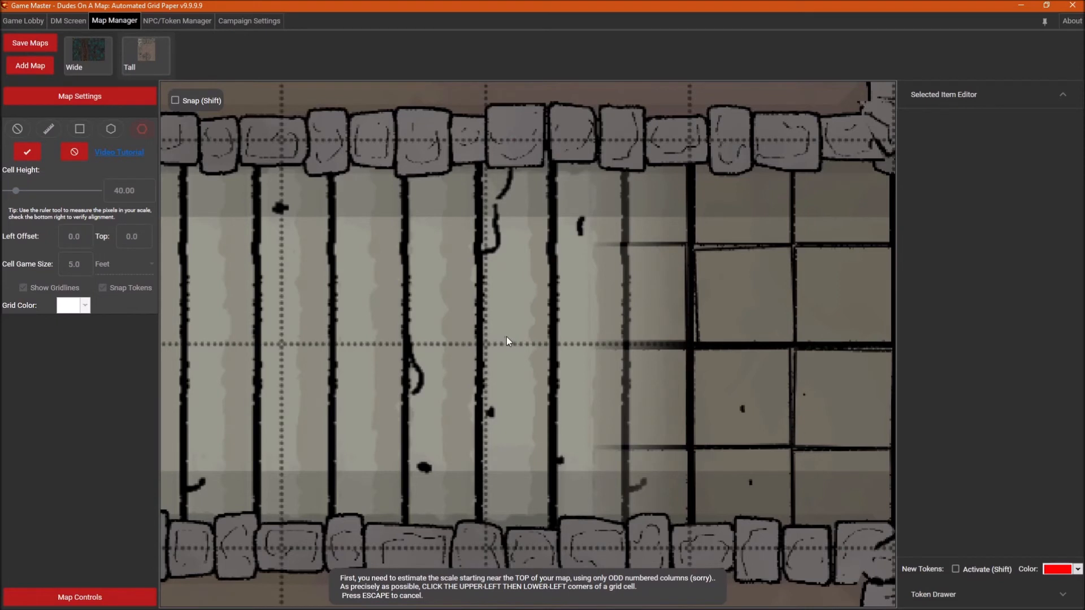
click(524, 345)
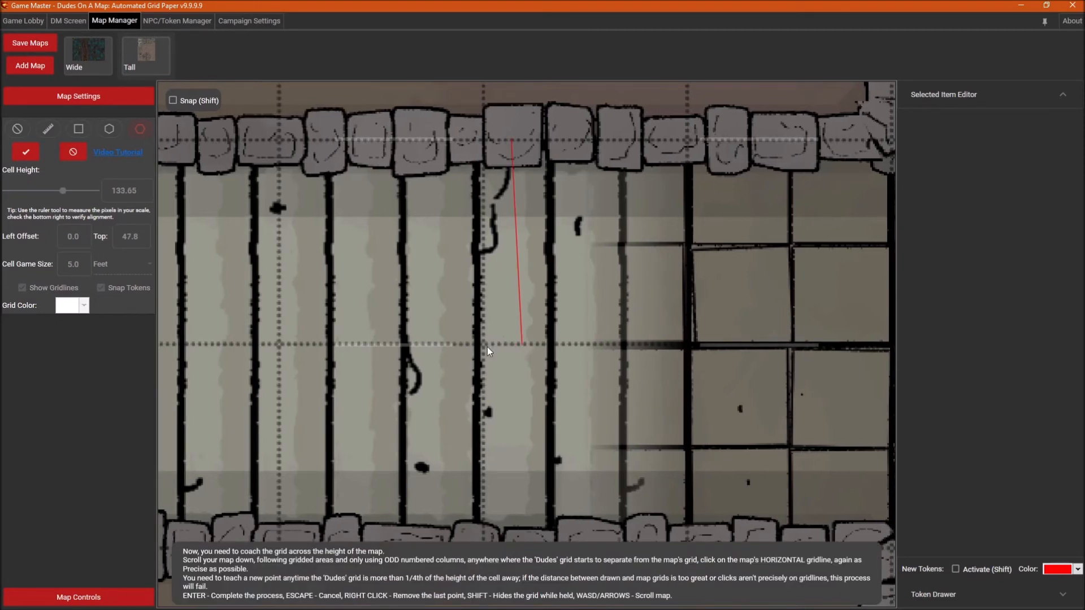
click(21, 152)
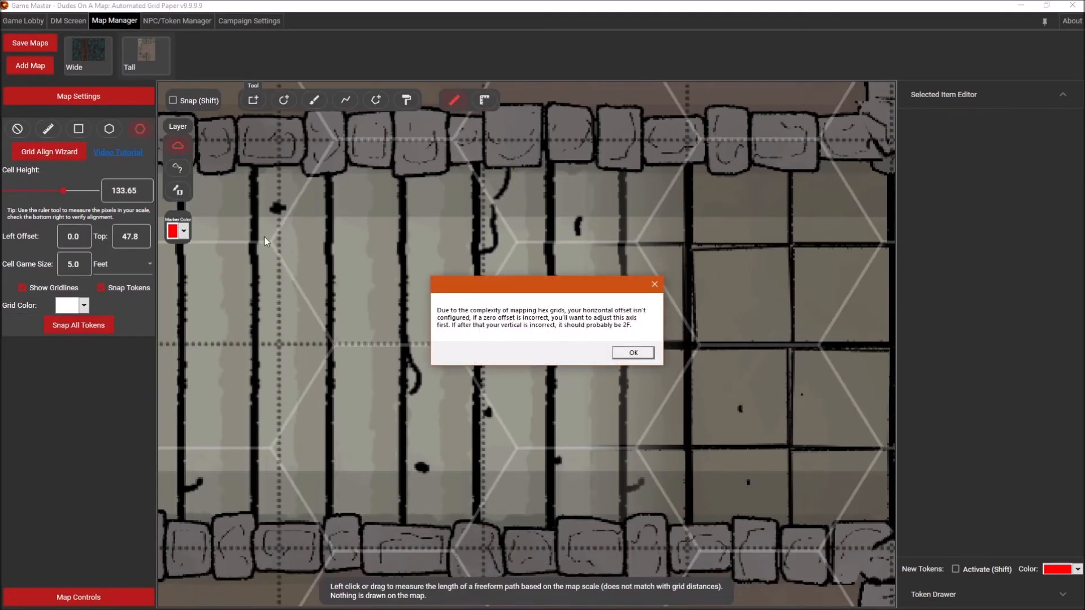
click(633, 353)
scroll(517, 264, down, 3)
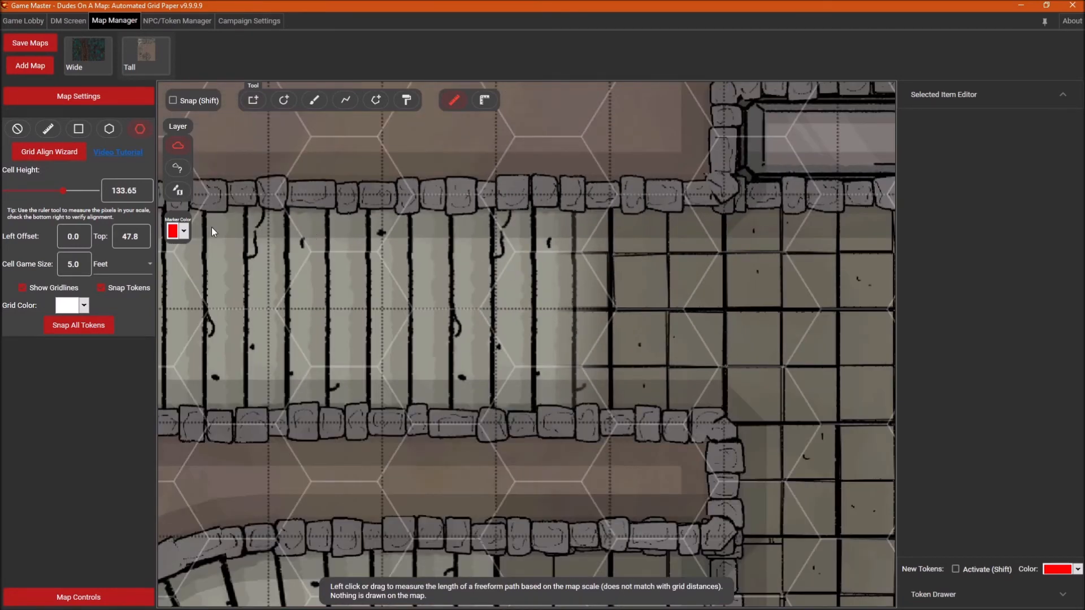
Switch the Tall map to the square grid and start its Grid Align Wizard, marking one cell's width along the wall above the windows.
click(79, 129)
scroll(225, 208, down, 5)
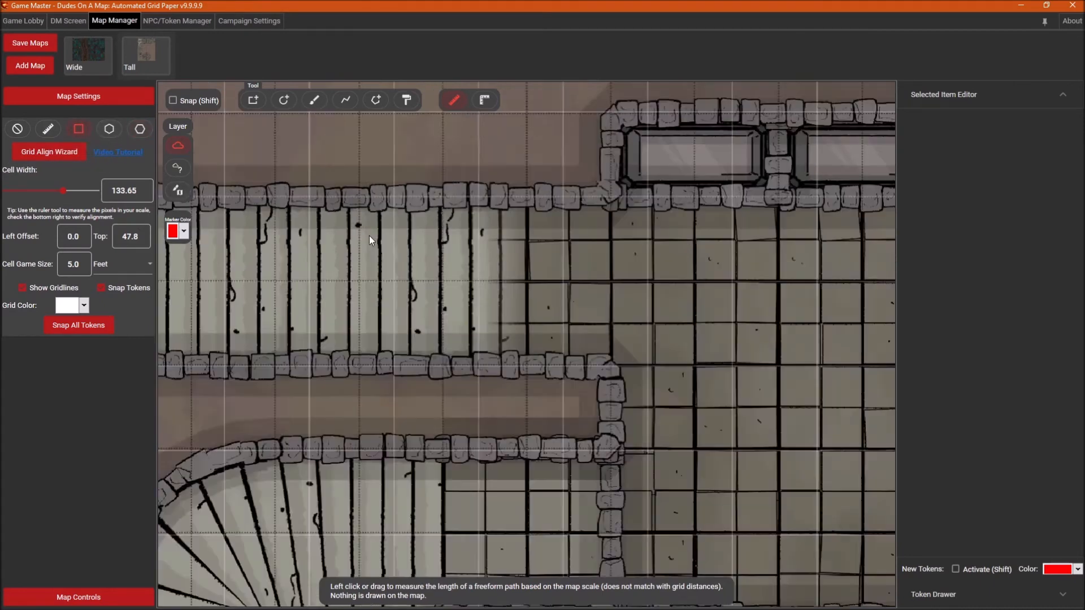
click(49, 151)
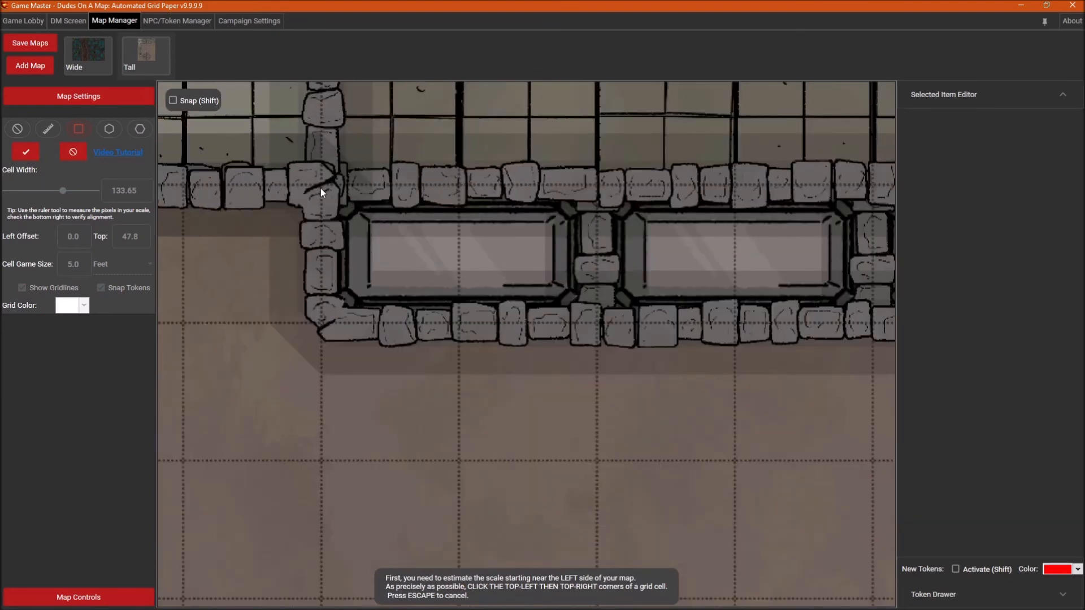
click(457, 186)
Teach the wizard two horizontal gridline points, one below the row of windows and one farther down beside the lower room's wall.
scroll(376, 339, down, 2)
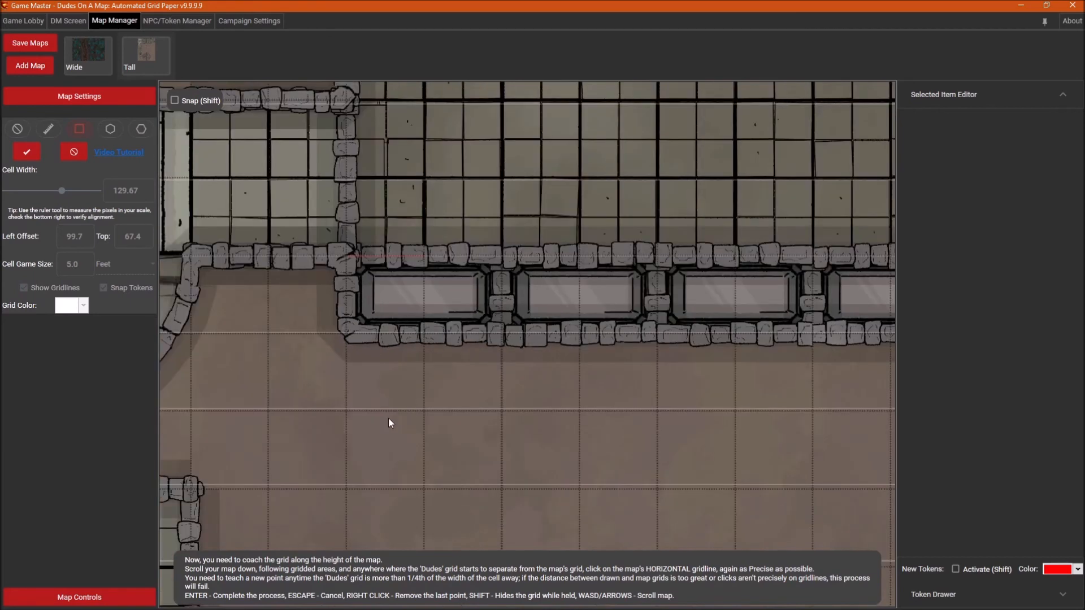
click(347, 412)
key(Down)
key(Down)
key(Down)
key(Down)
key(Down)
key(Down)
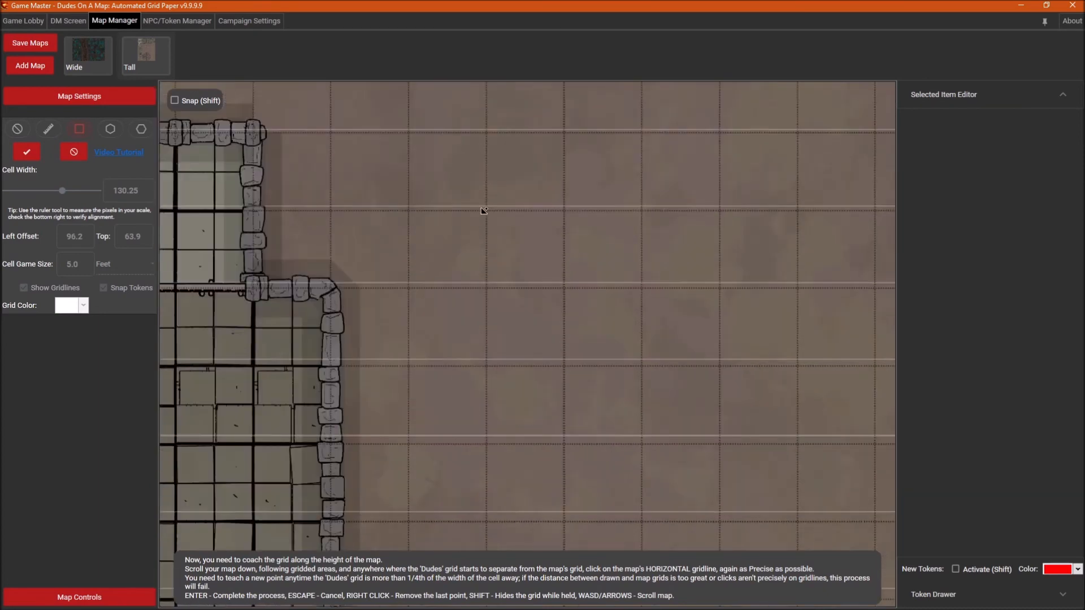
scroll(366, 343, up, 3)
click(382, 312)
Teach a horizontal gridline point farther down the map, in the open ground alongside the straight stone wall.
key(Down)
key(Down)
key(Down)
key(Left)
key(Down)
key(Down)
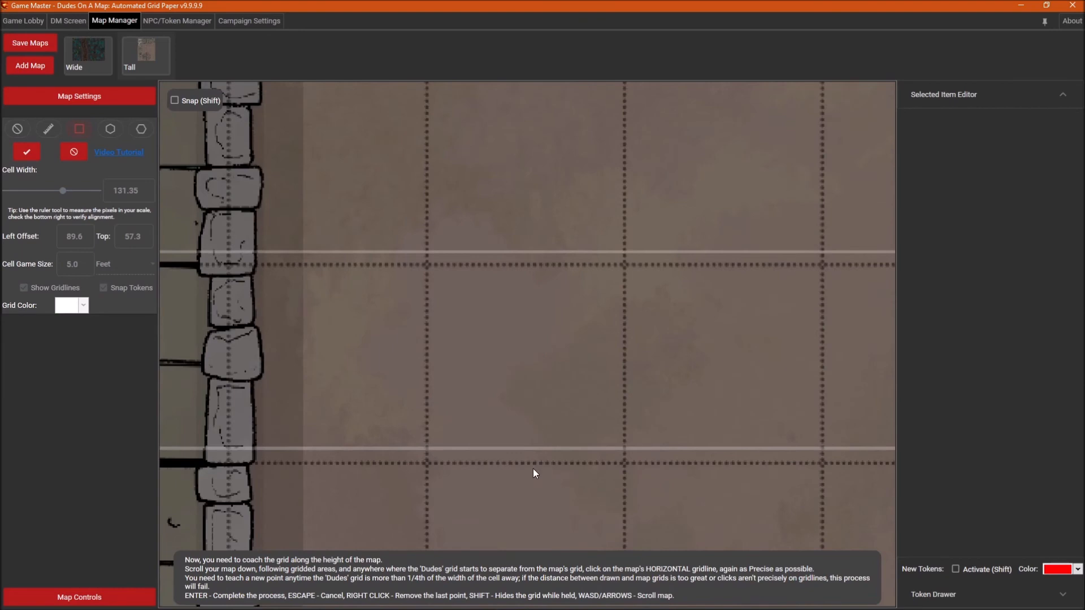
click(451, 377)
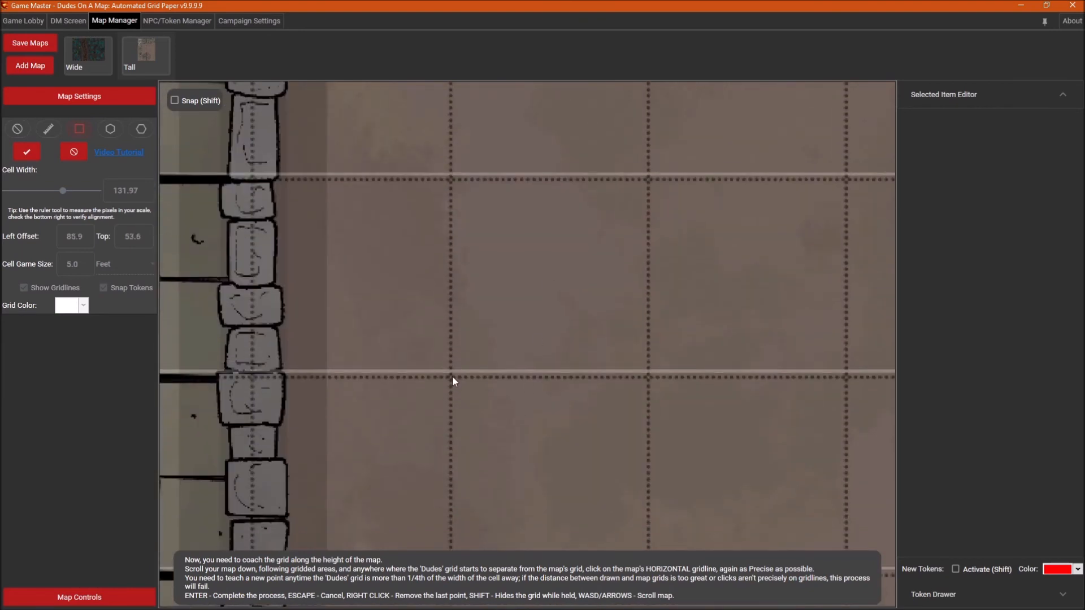
Teach a horizontal gridline point beside the curved stone wall, one cell below the corner where it begins.
key(Left)
key(Down)
key(Down)
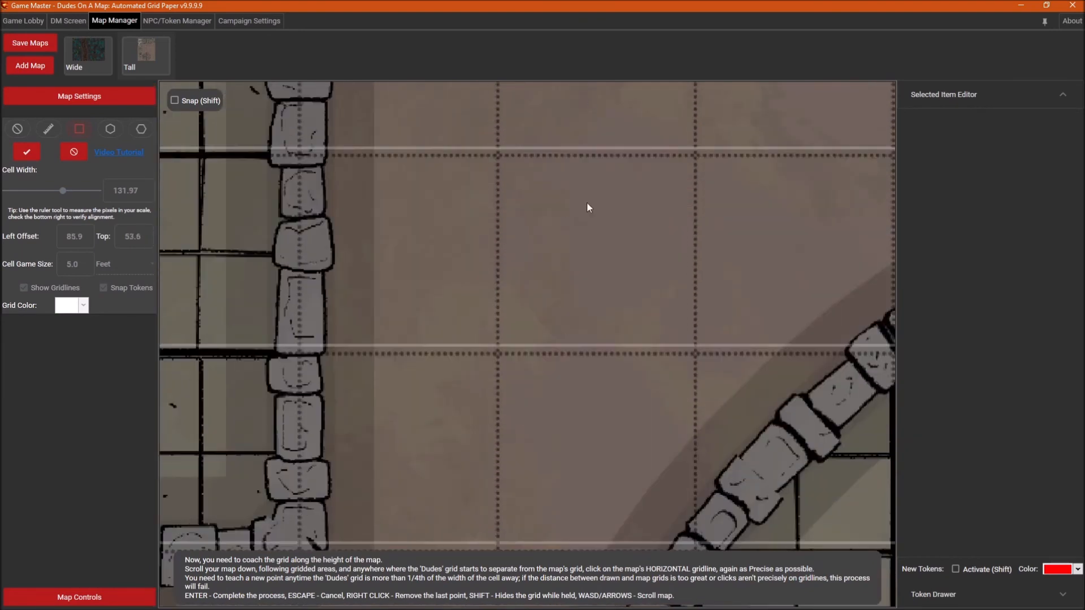
scroll(538, 477, down, 3)
scroll(480, 490, up, 3)
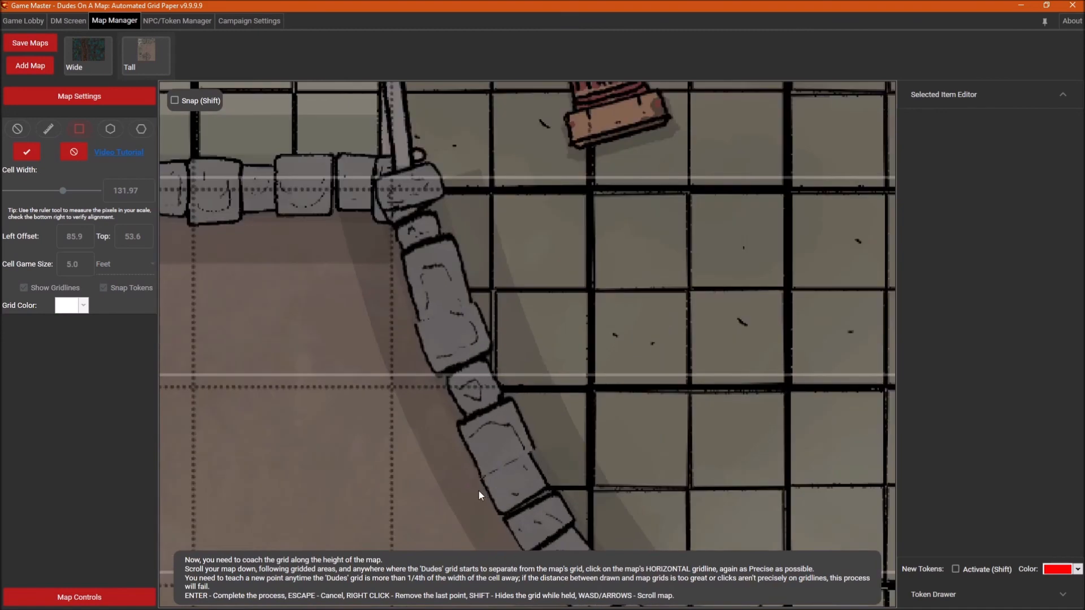
click(394, 386)
Follow the horizontal gridlines down past the curved stone wall and complete the Grid Align Wizard for the Tall map's square grid.
key(Down)
key(Down)
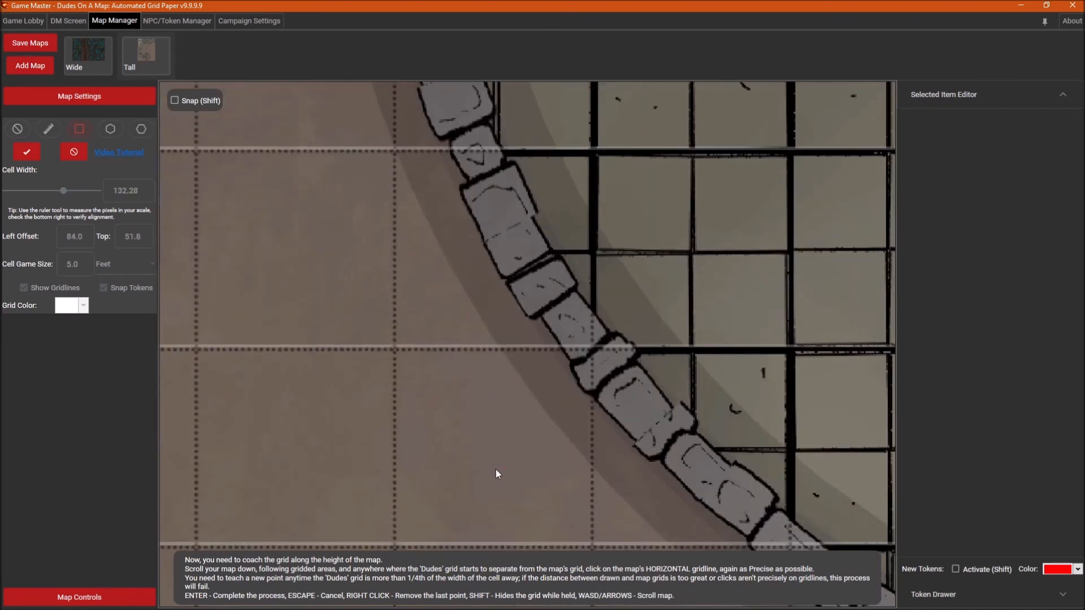
key(Down)
key(Left)
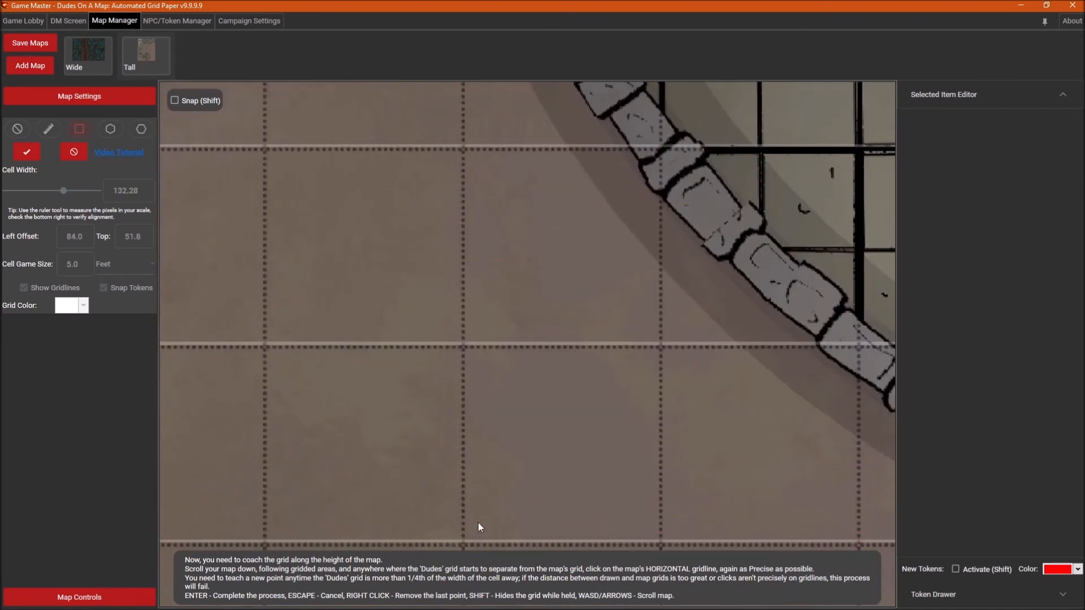
click(25, 153)
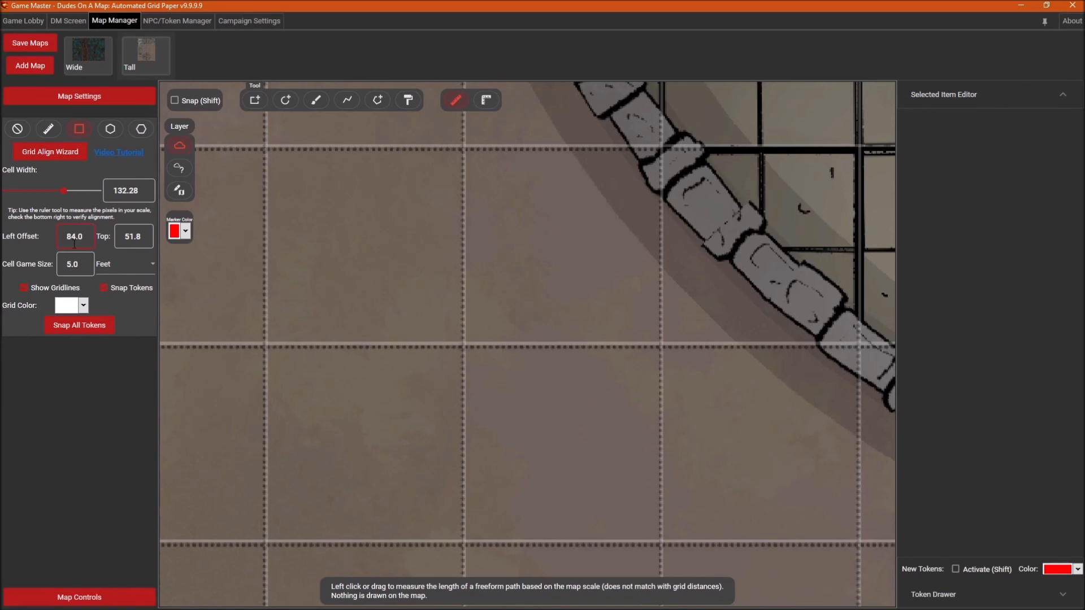
Examine the square grid overlay's alignment with the Tall map's own gridlines along the stone walls and through the rooms.
scroll(396, 201, down, 5)
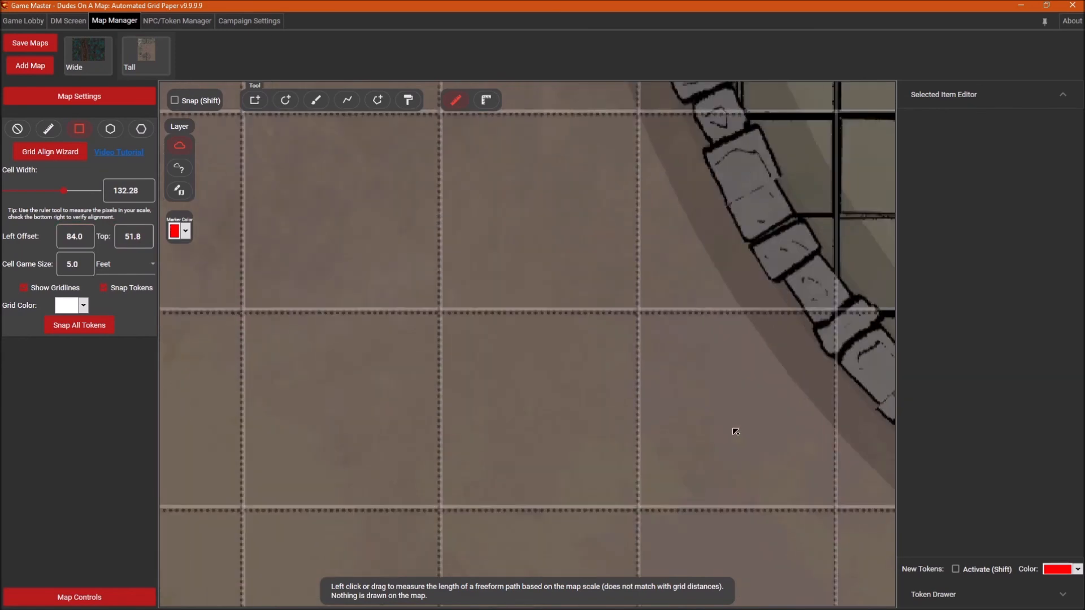
scroll(396, 202, down, 2)
scroll(337, 209, up, 8)
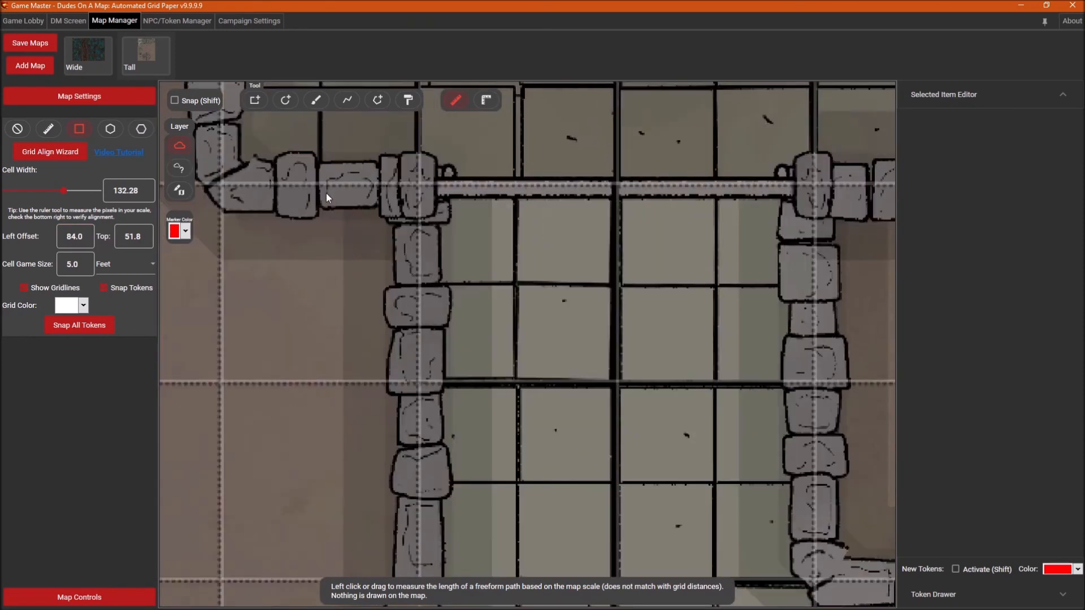
scroll(368, 212, down, 3)
scroll(491, 286, up, 4)
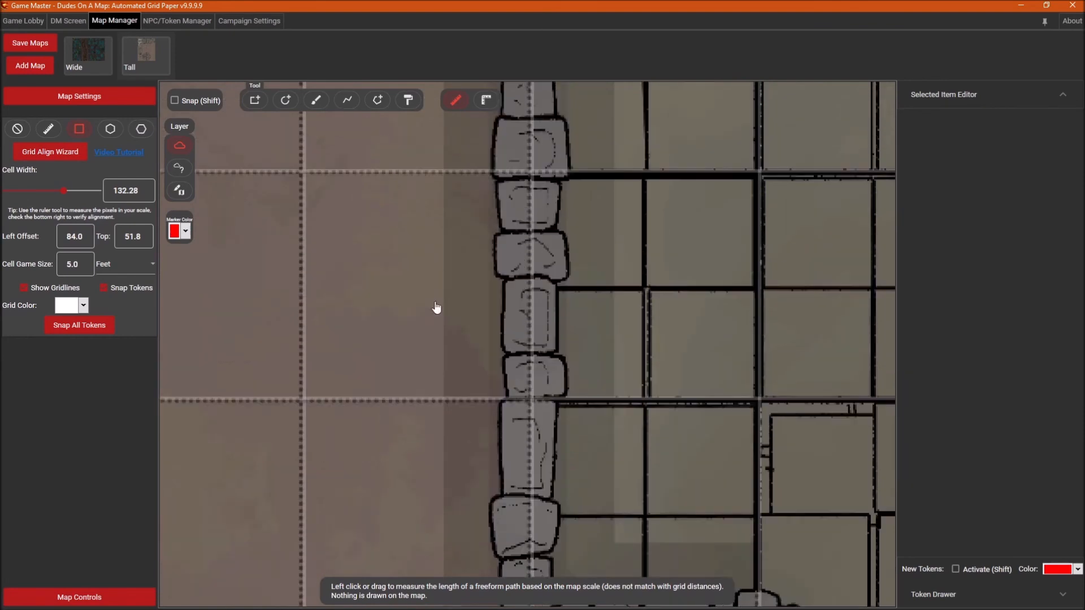
scroll(504, 164, down, 2)
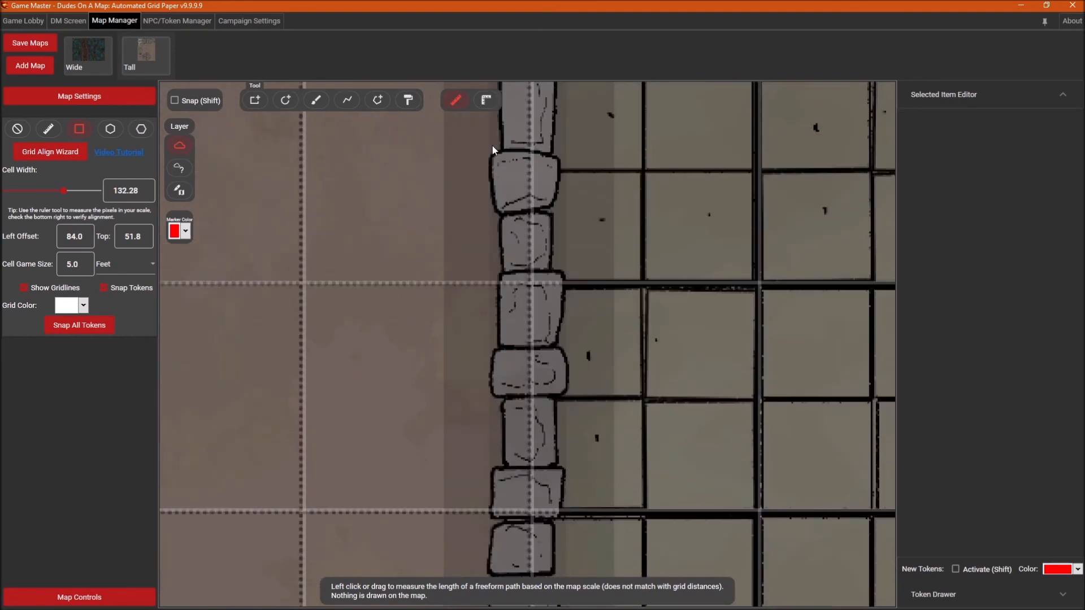
scroll(577, 429, down, 5)
scroll(622, 339, up, 3)
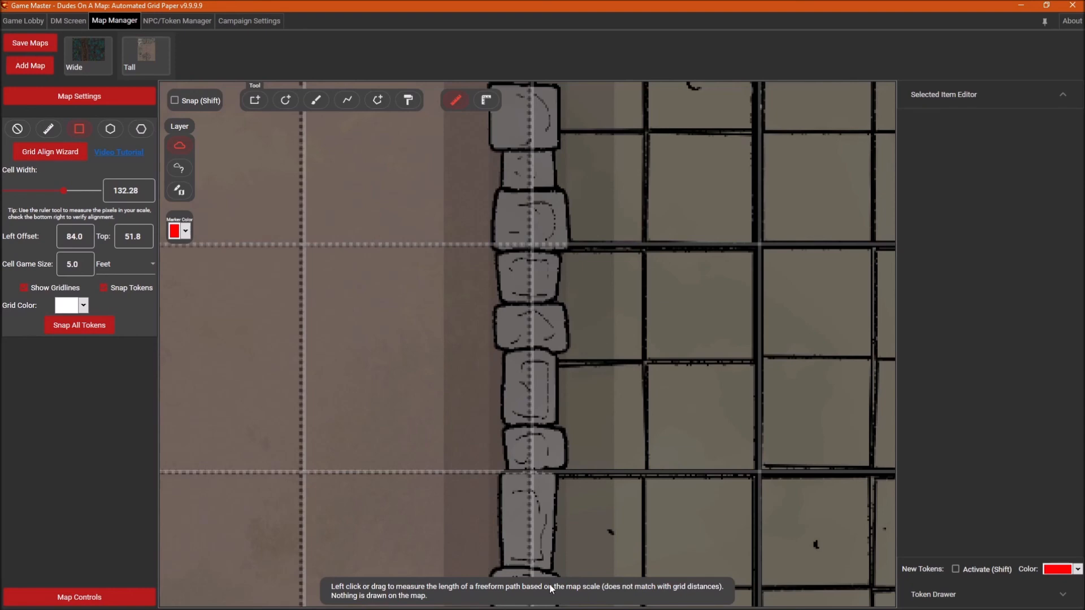
scroll(642, 347, down, 3)
scroll(330, 239, up, 2)
scroll(330, 239, up, 2)
scroll(340, 182, up, 3)
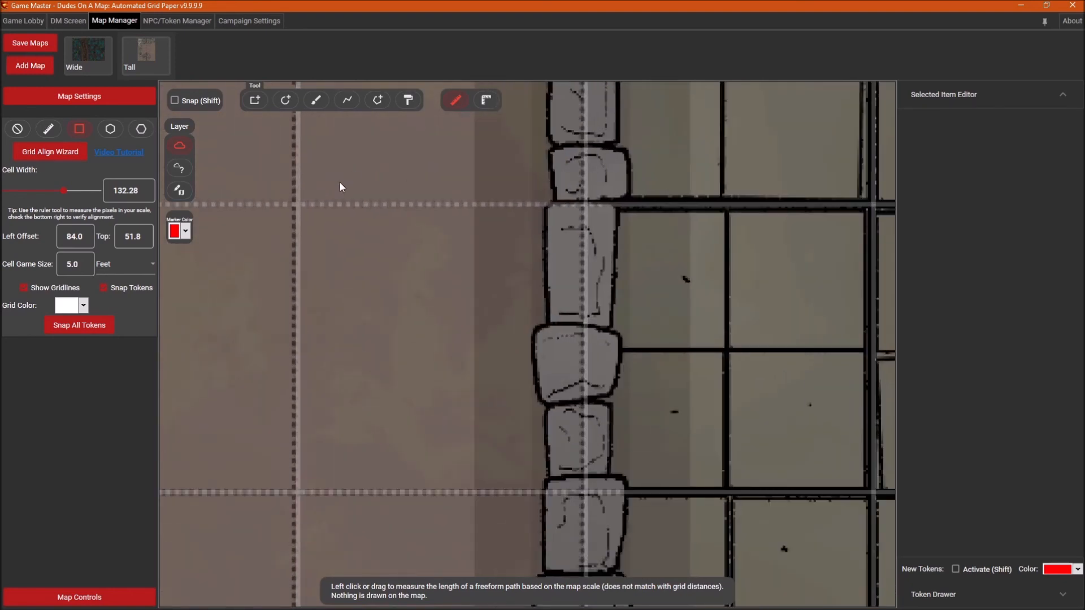
scroll(595, 352, up, 4)
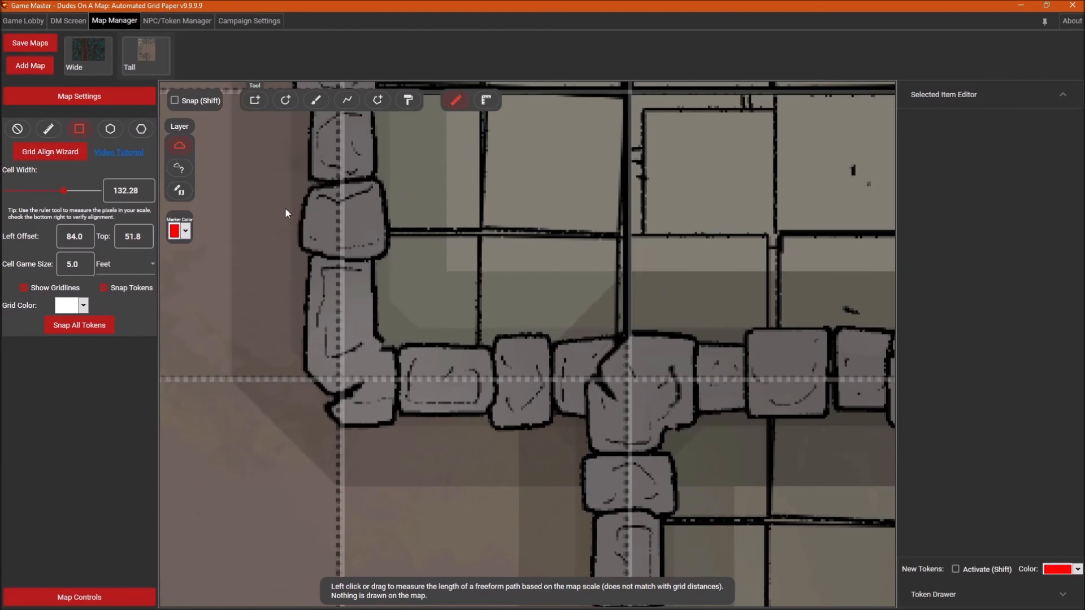
scroll(540, 236, down, 3)
scroll(403, 212, up, 6)
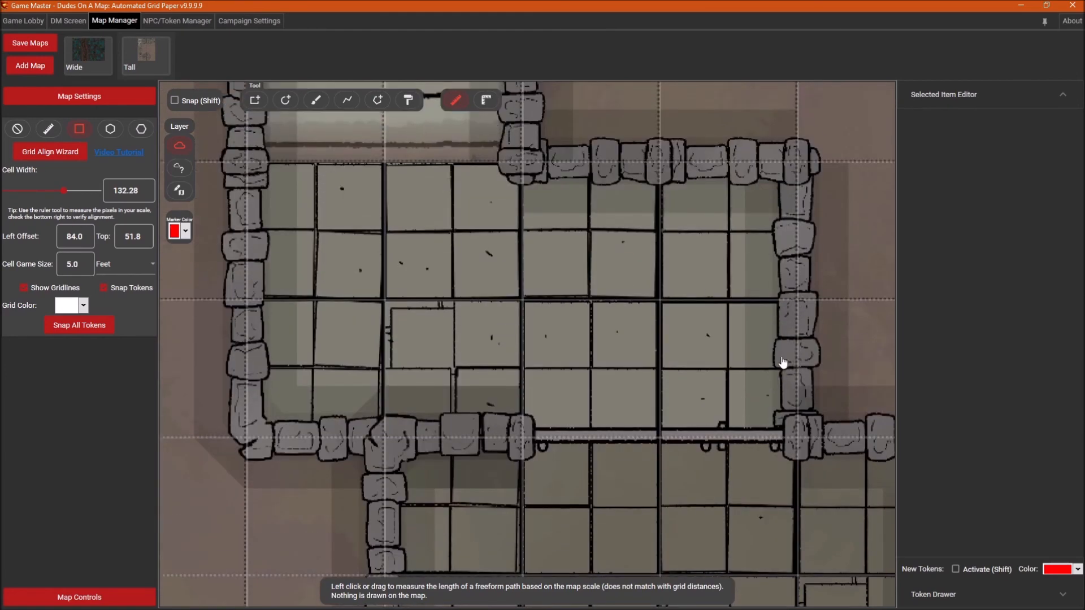